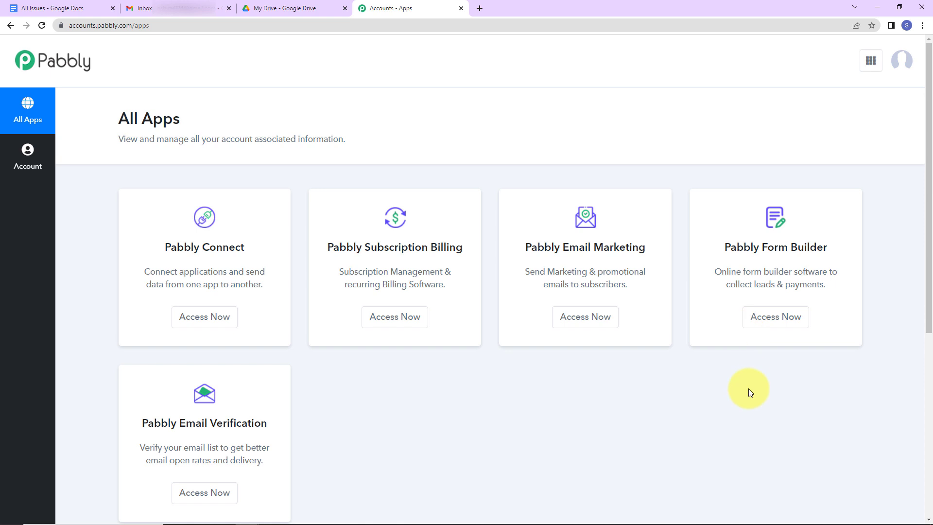
Open Pabbly Connect and create a workflow named "Create PDF From the Body of a Mail".
click(203, 317)
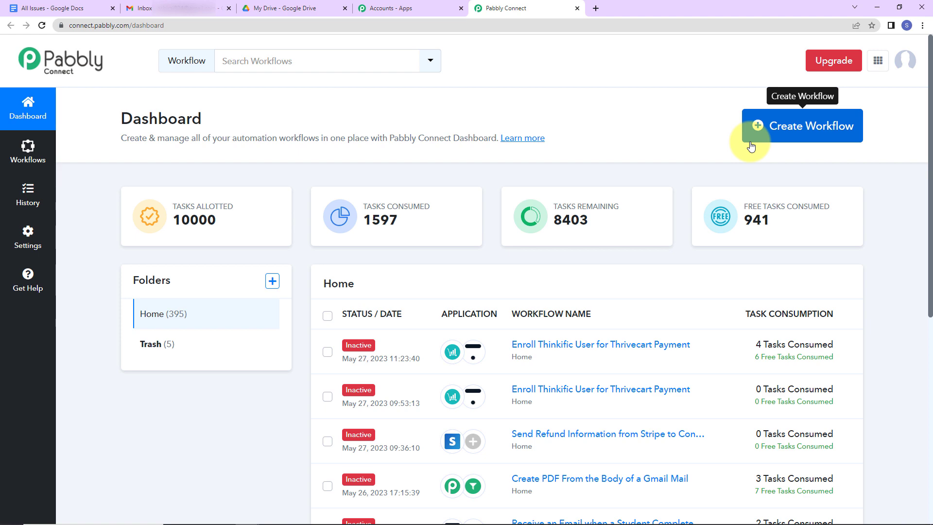
click(787, 121)
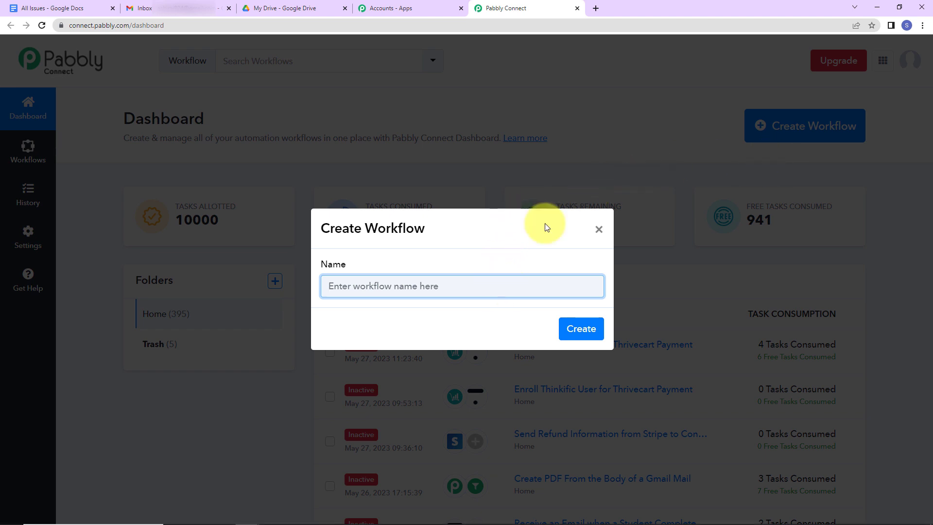
text(Create PDF From the Body of a Mail)
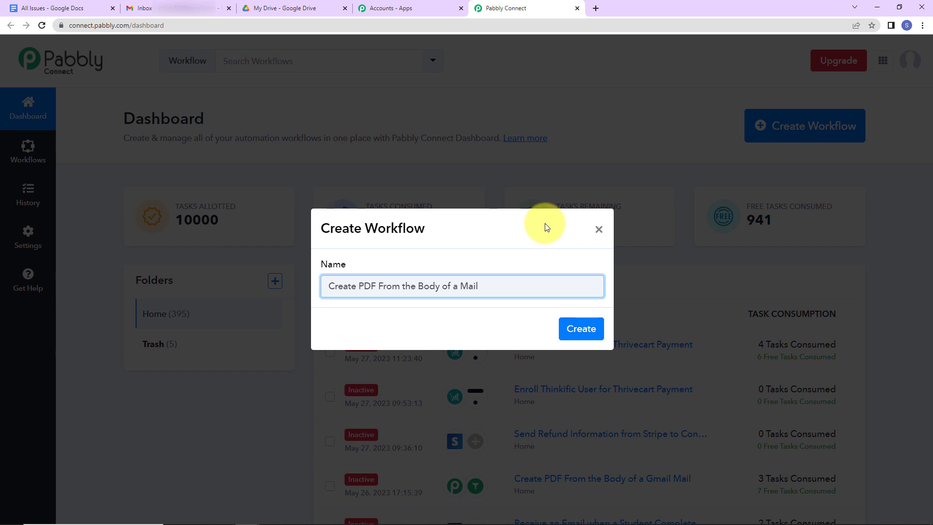
click(582, 327)
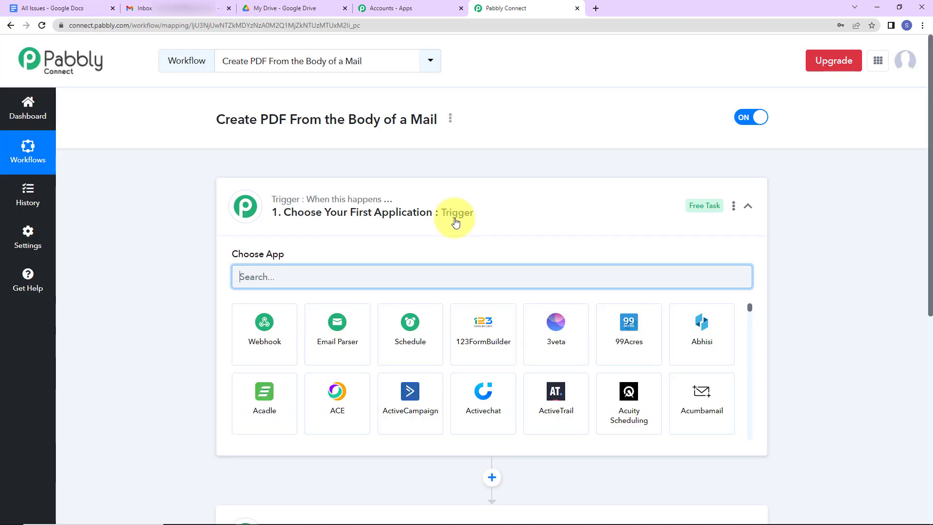
Search the trigger apps for "email" and set Email Parser as the workflow's trigger application.
scroll(489, 234, down, 4)
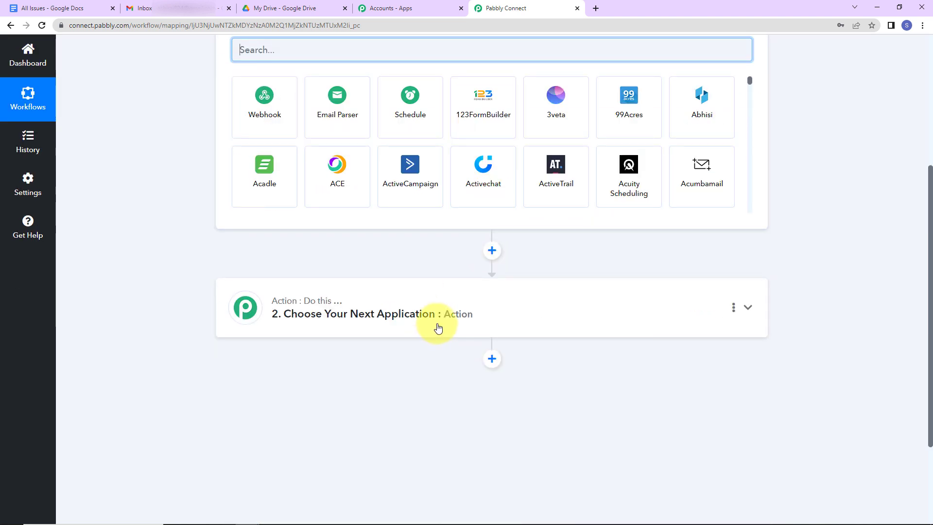
scroll(483, 327, up, 2)
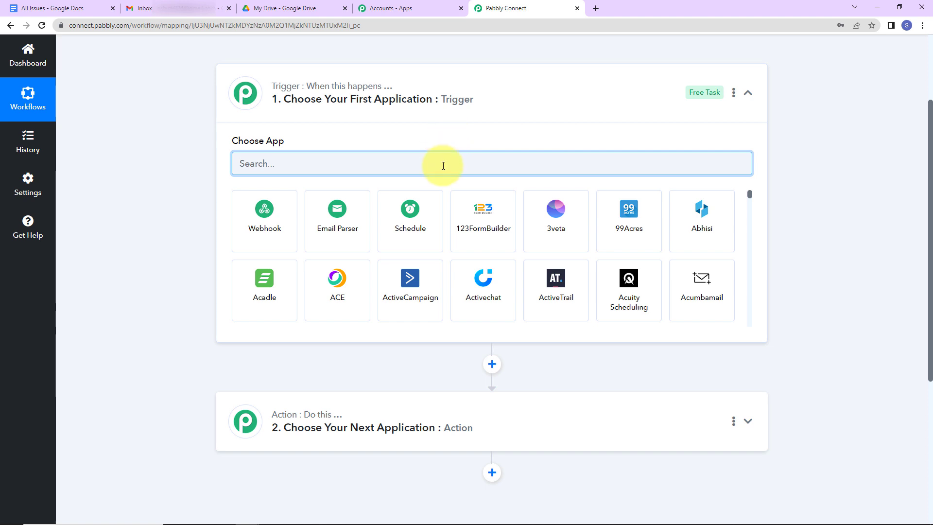
text(emai)
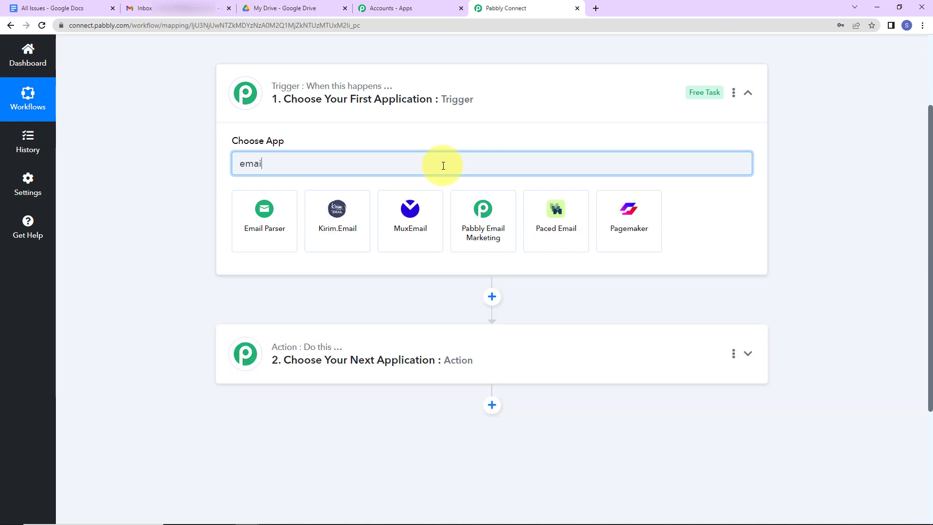
text(l)
click(282, 219)
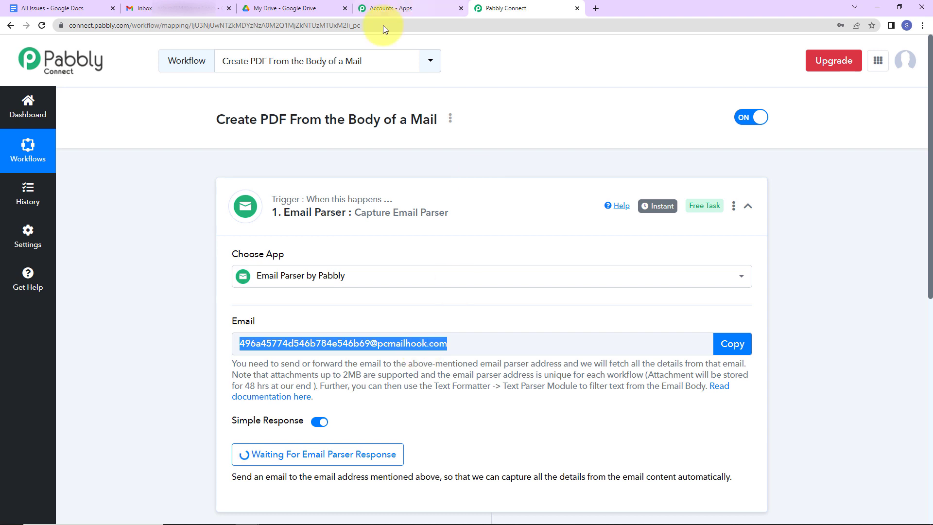
Copy the email parser address and start adding a forwarding address in Gmail's Forwarding and POP/IMAP settings.
click(732, 344)
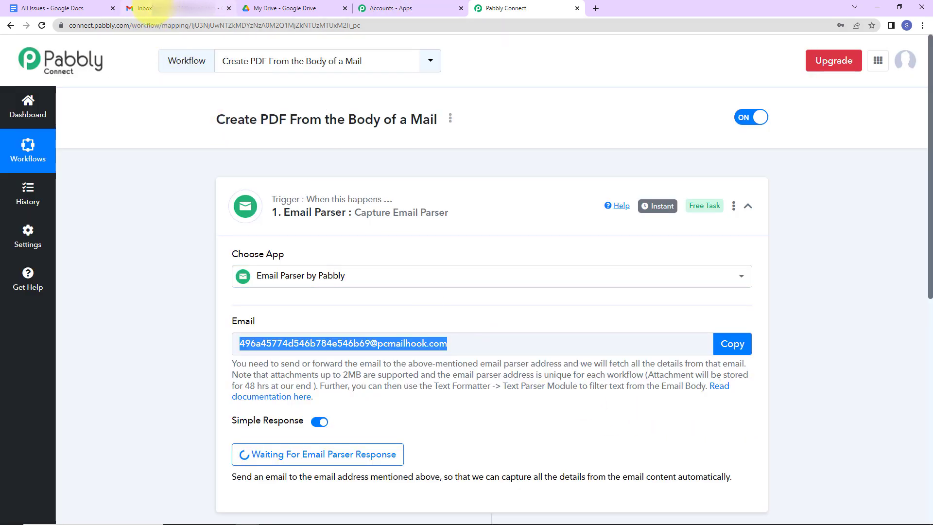
click(162, 8)
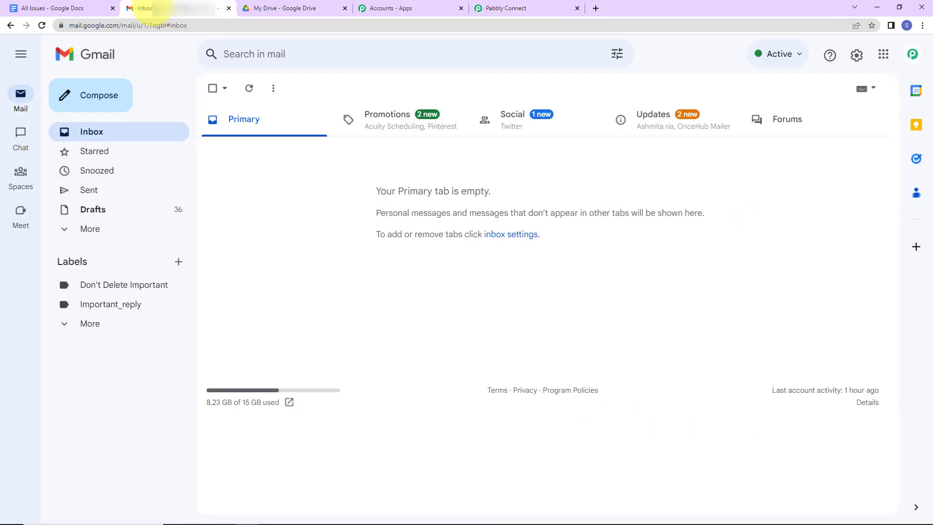
click(856, 55)
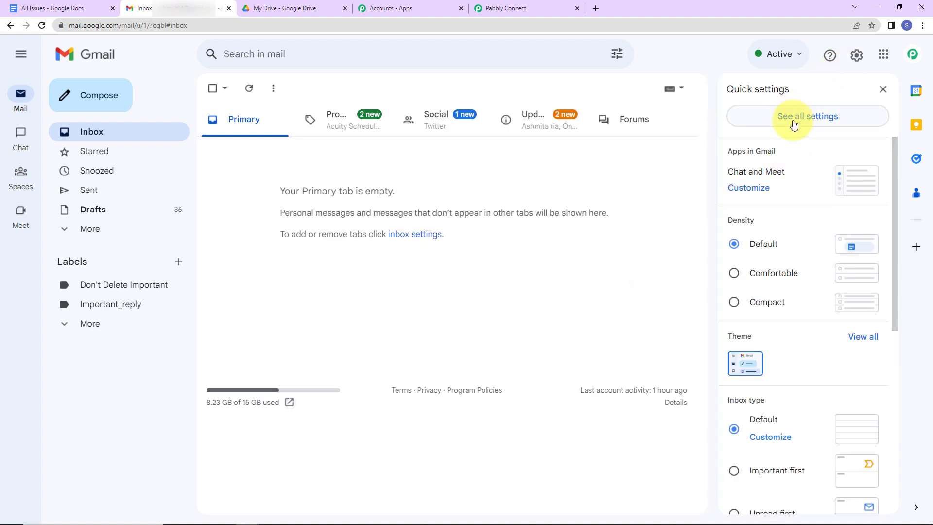
click(793, 119)
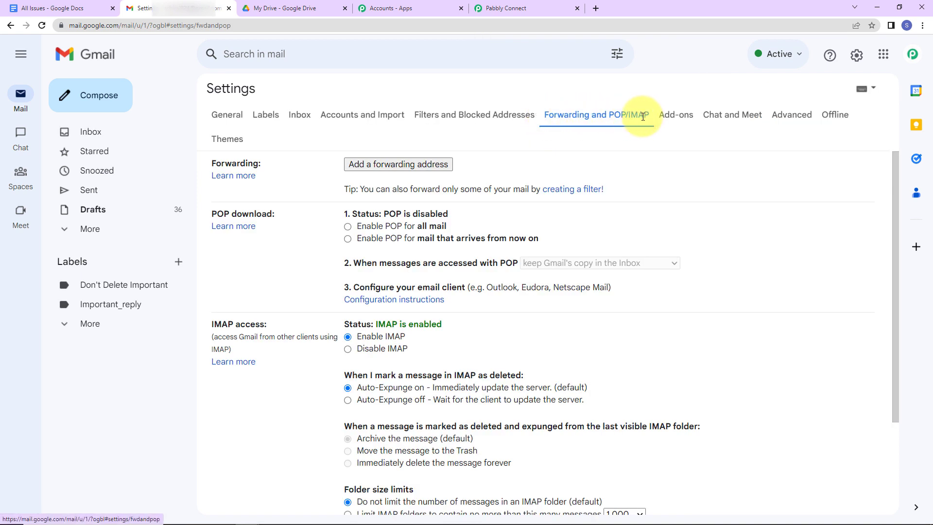
click(400, 164)
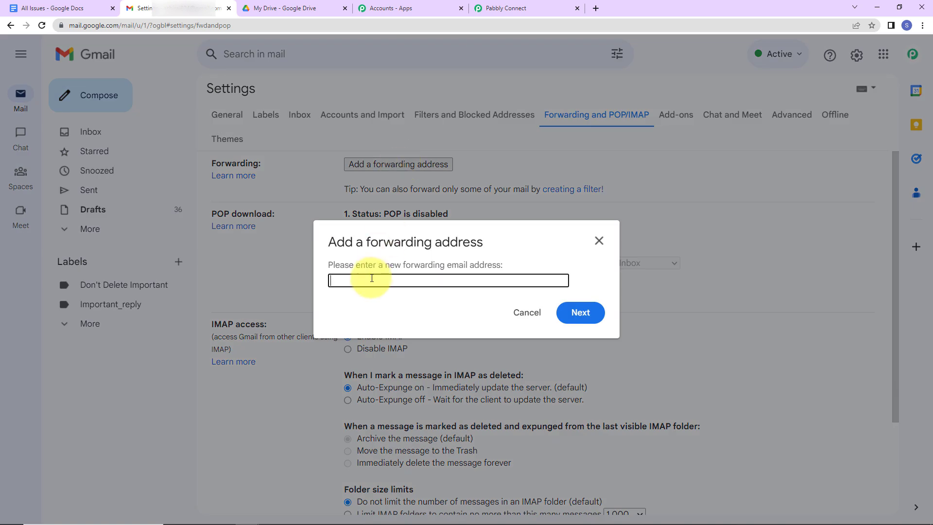
Copy the parser address from the Pabbly Connect trigger again, enter it as Gmail's new forwarding address, and proceed with the request.
click(503, 8)
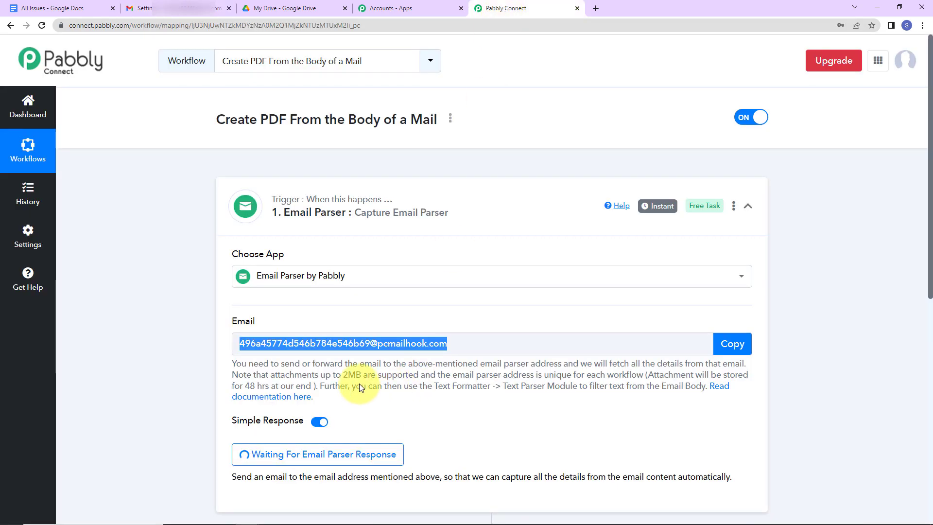
right_click(389, 343)
click(413, 351)
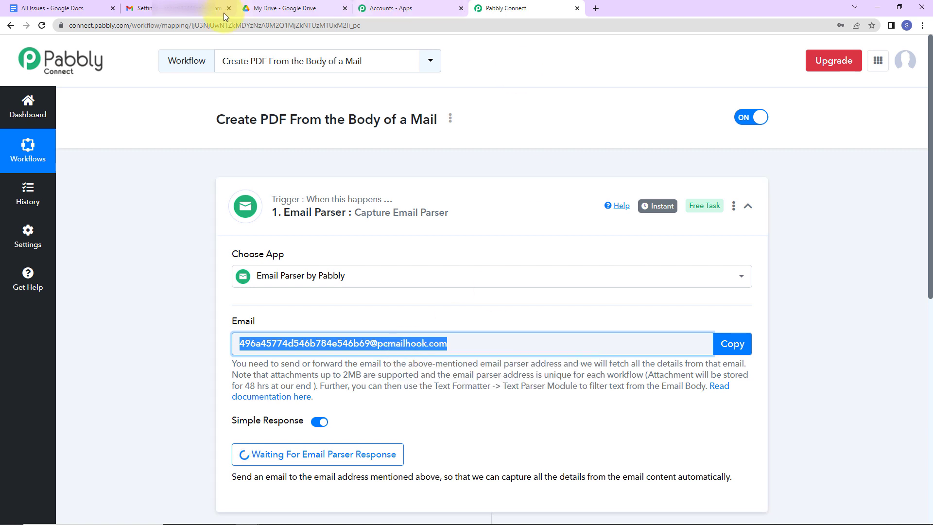
click(182, 8)
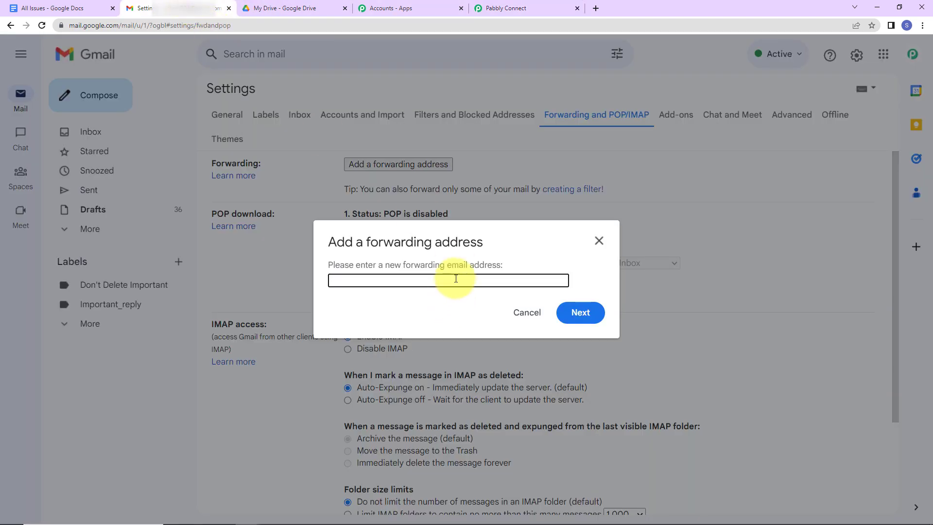
key(ctrl+v)
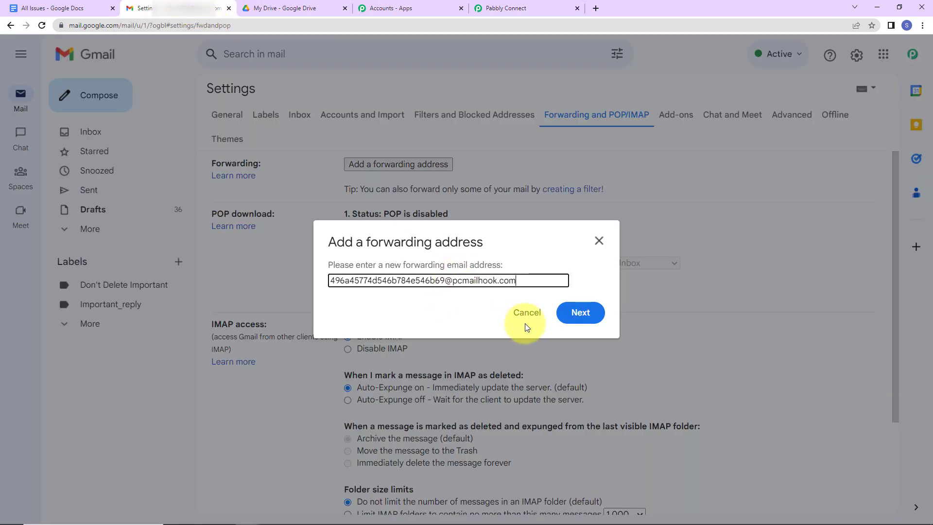
click(580, 312)
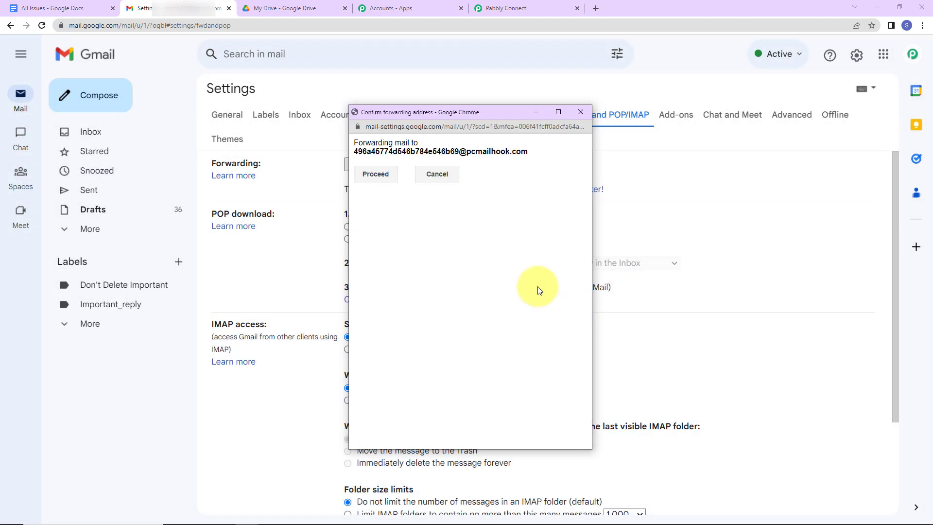
click(379, 176)
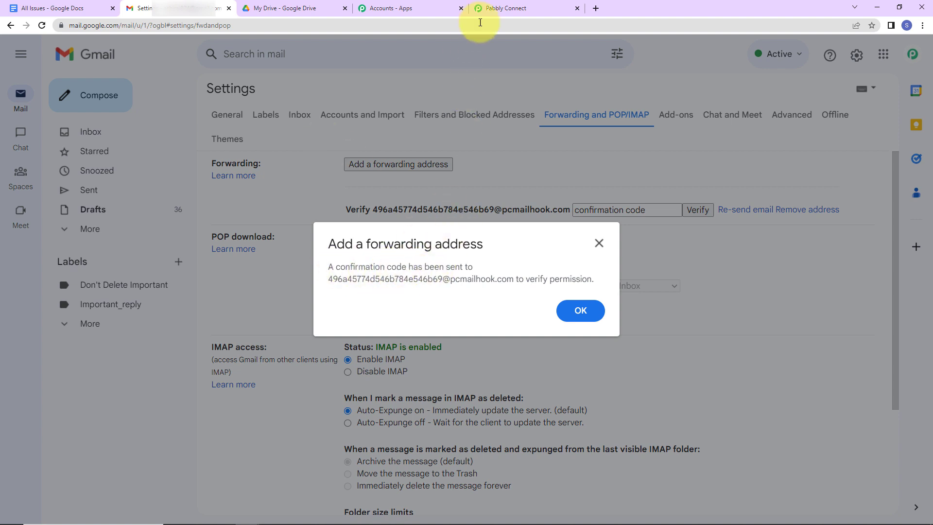
In Pabbly Connect, enlarge the captured response's Body Text and copy the Gmail forwarding confirmation code.
click(503, 7)
scroll(633, 343, down, 8)
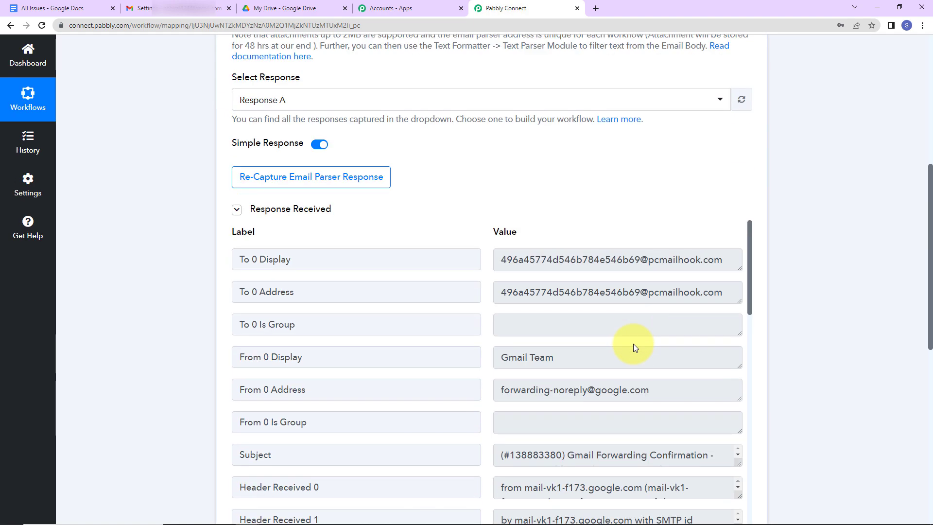
scroll(634, 343, down, 15)
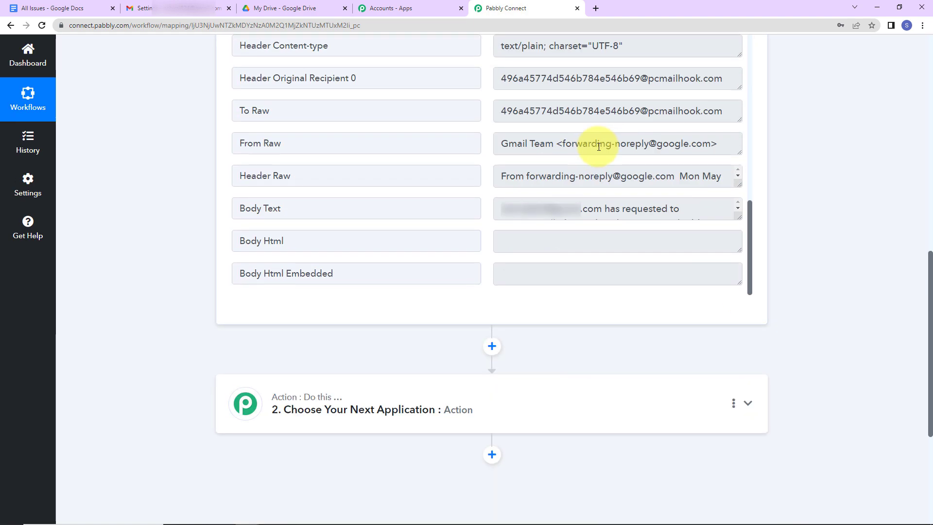
scroll(834, 174, up, 7)
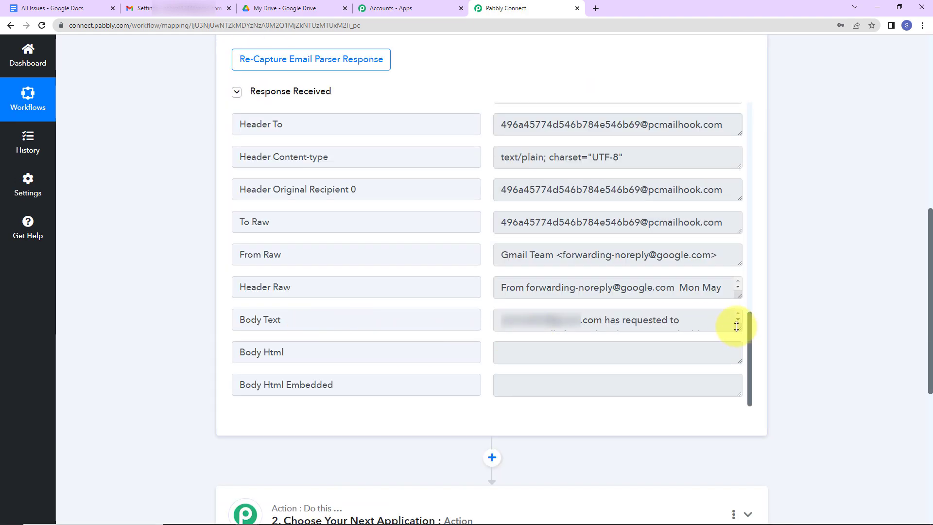
drag(739, 334, 743, 408)
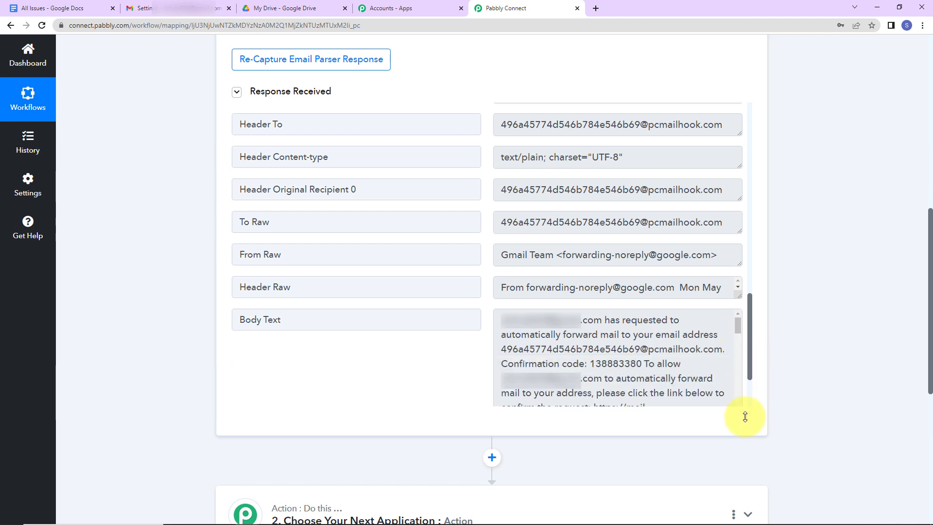
double_click(632, 364)
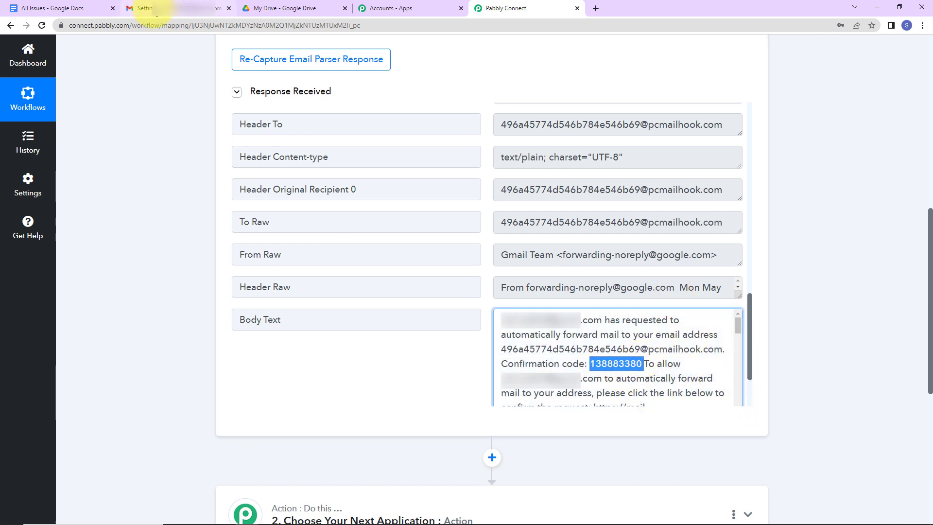
In Gmail's forwarding settings, paste the confirmation code and verify the forwarding address.
click(158, 7)
click(598, 306)
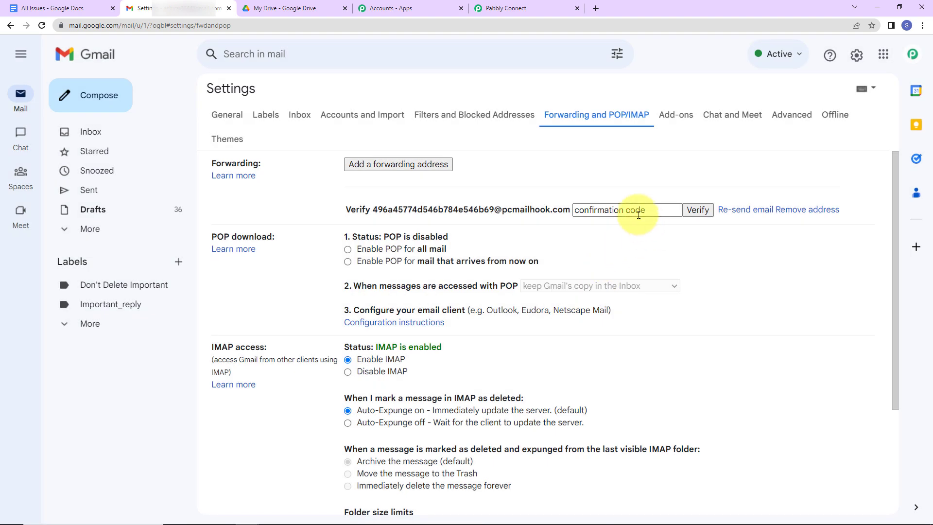
click(636, 210)
key(ctrl+v)
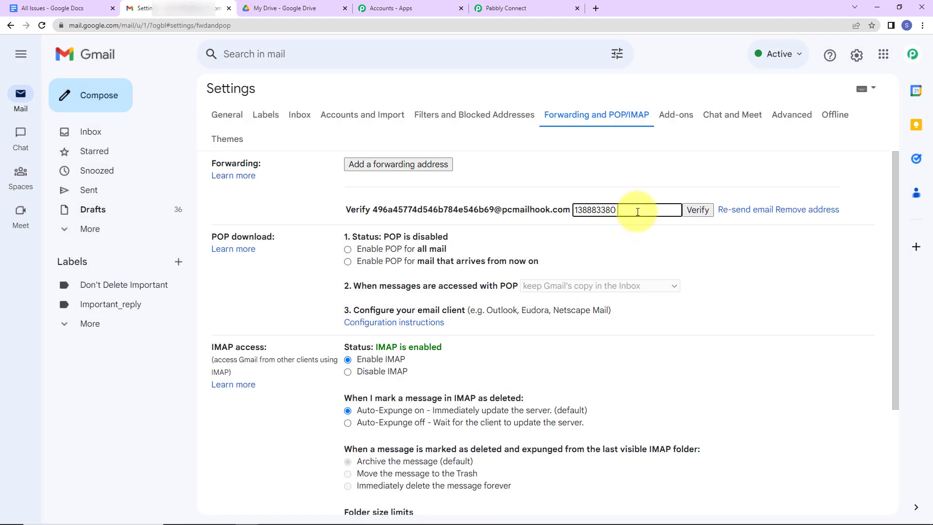
click(702, 211)
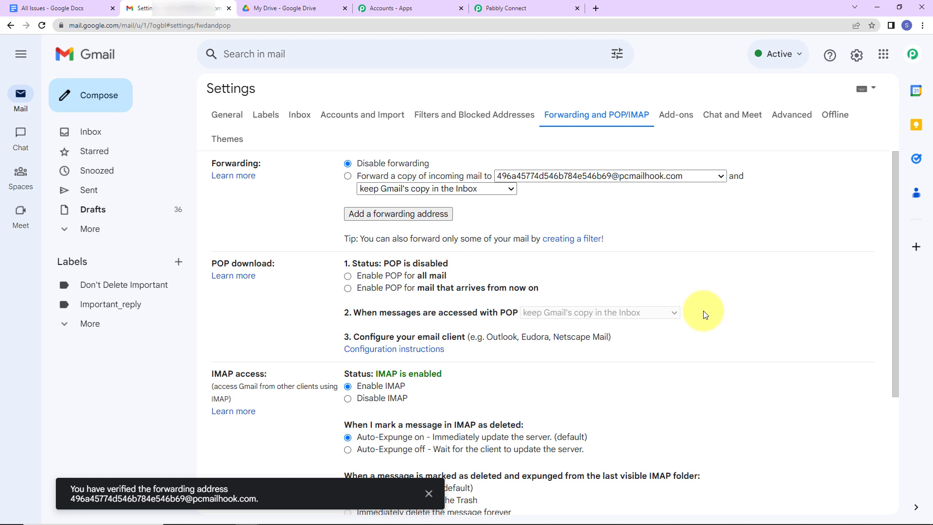
Enable forwarding a copy of incoming mail to the parser address and save the Gmail settings.
click(347, 176)
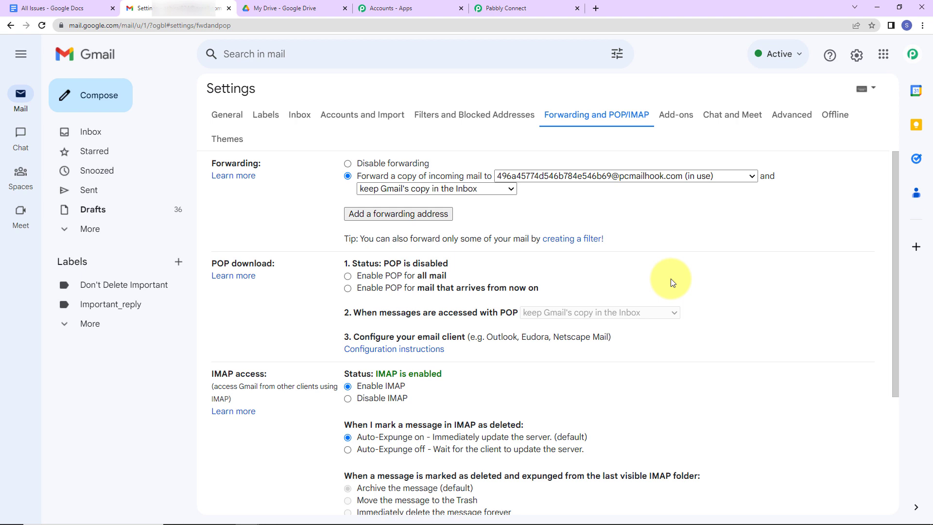
scroll(673, 282, down, 3)
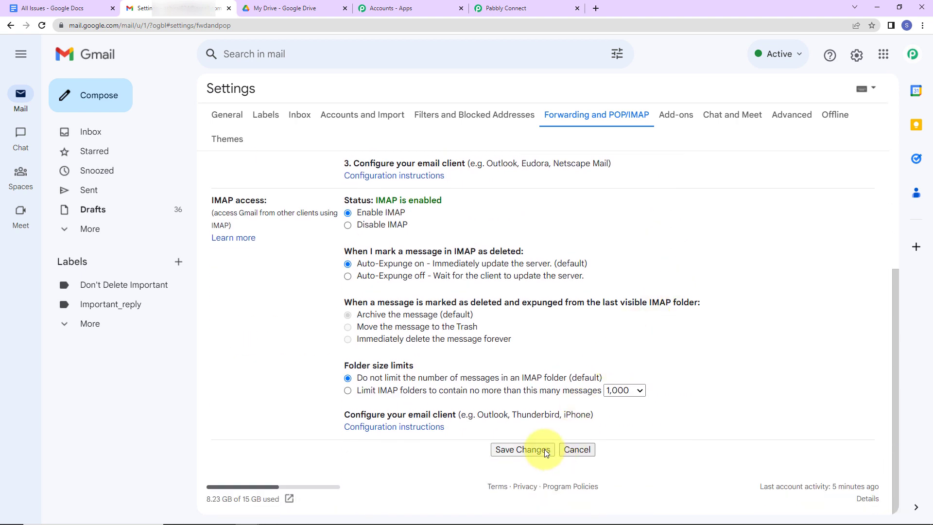
click(544, 450)
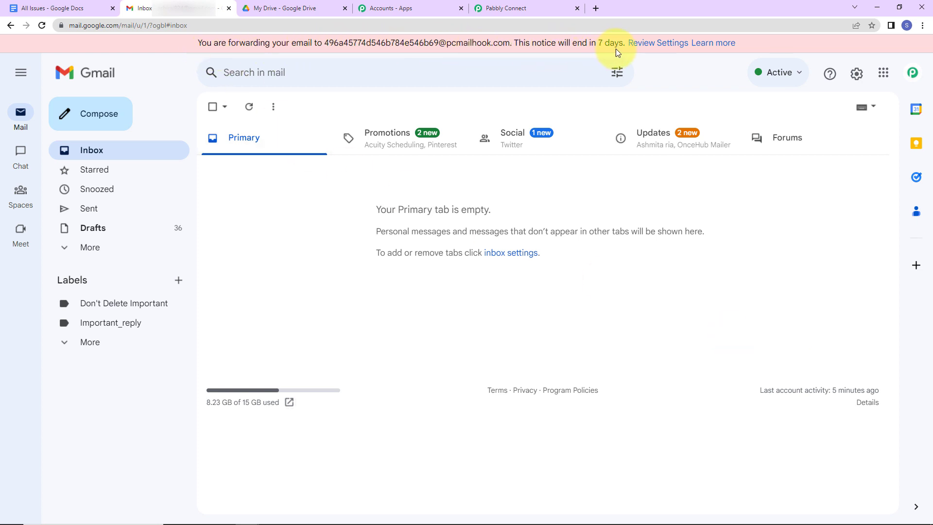
Return to Pabbly Connect and recapture the email parser response, confirming the request.
click(515, 11)
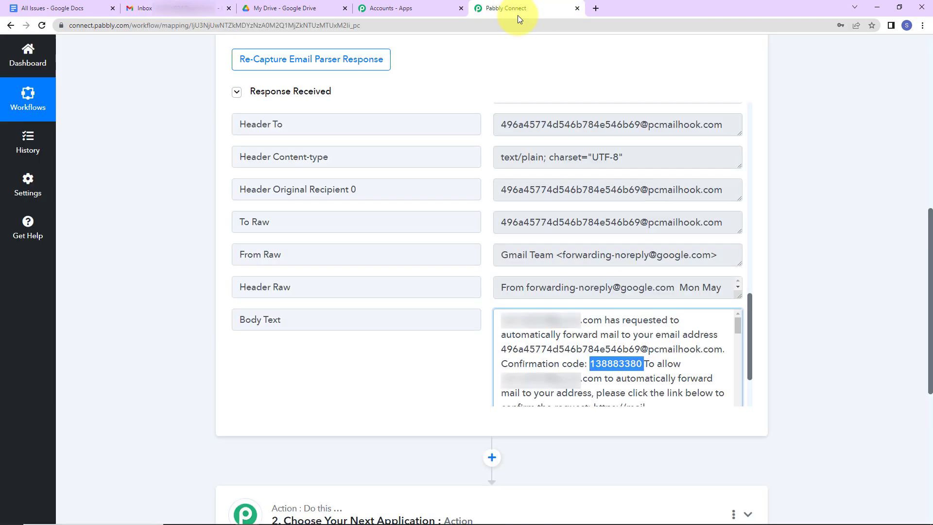
click(307, 60)
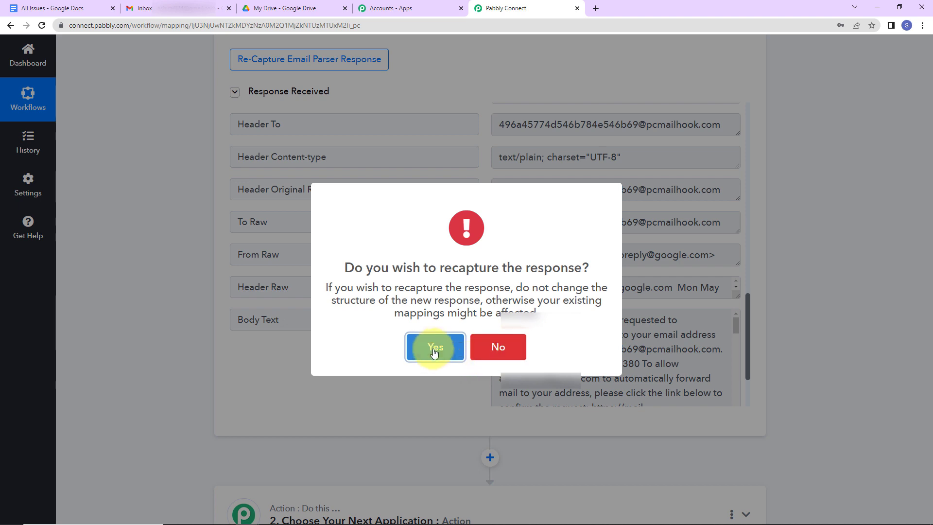
click(460, 344)
scroll(636, 223, up, 2)
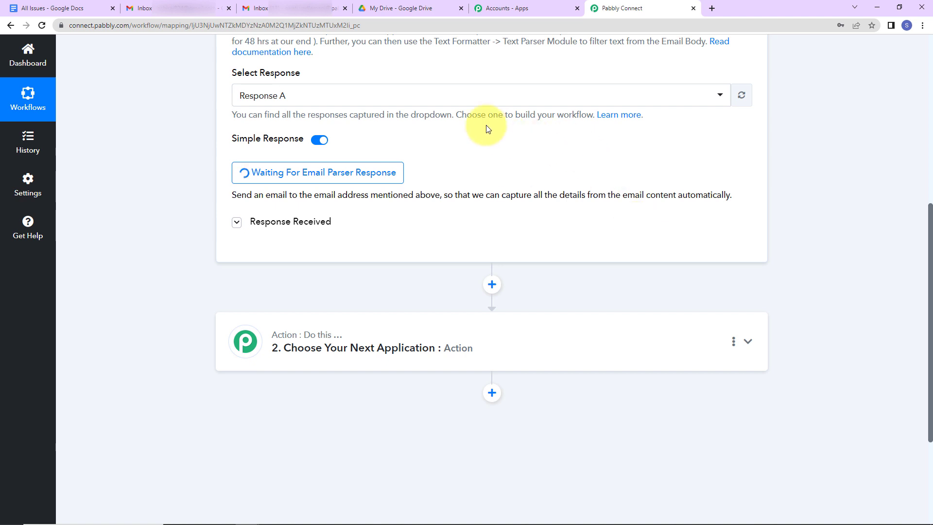
Switch to the second Gmail inbox and start a new message addressed to the account whose mail is forwarded.
click(258, 9)
click(64, 103)
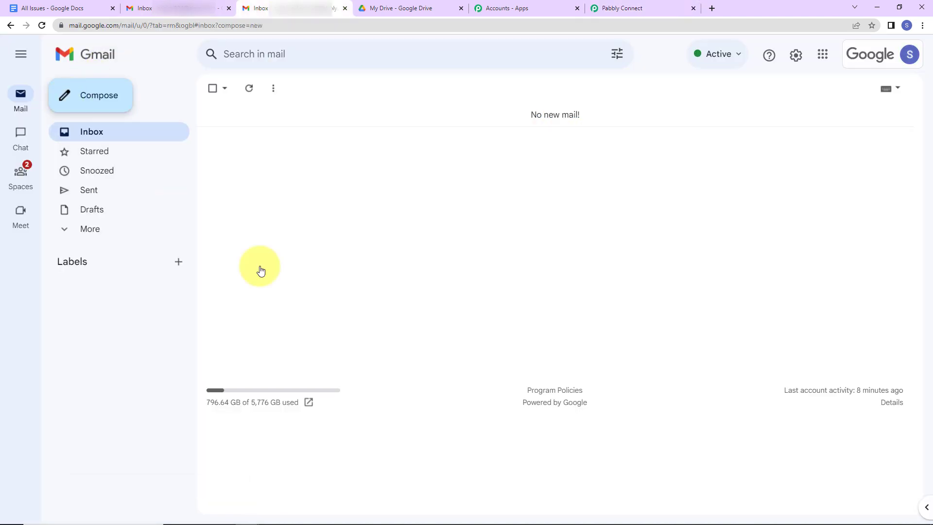
text(as)
click(603, 245)
click(603, 245)
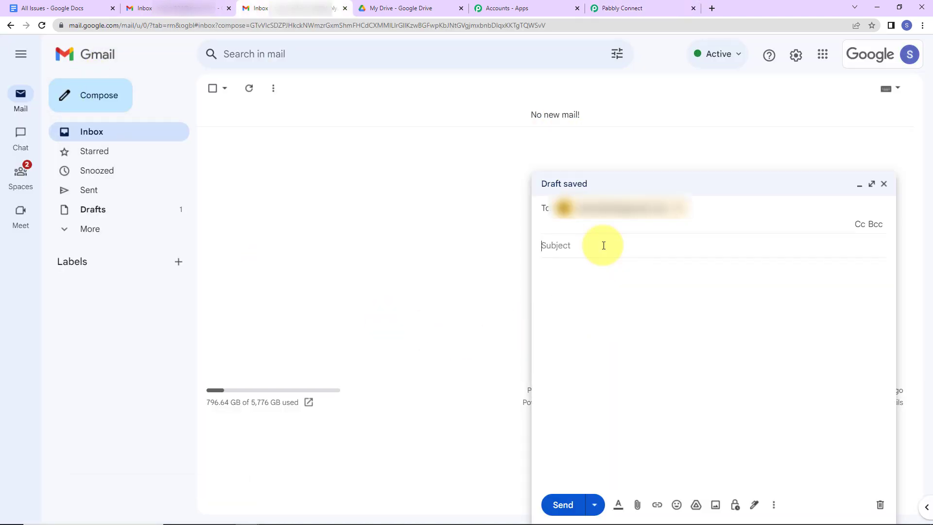
Give the message the subject "Technical Issue", paste the HR policy integration issue text as its body, and send it.
text(Te)
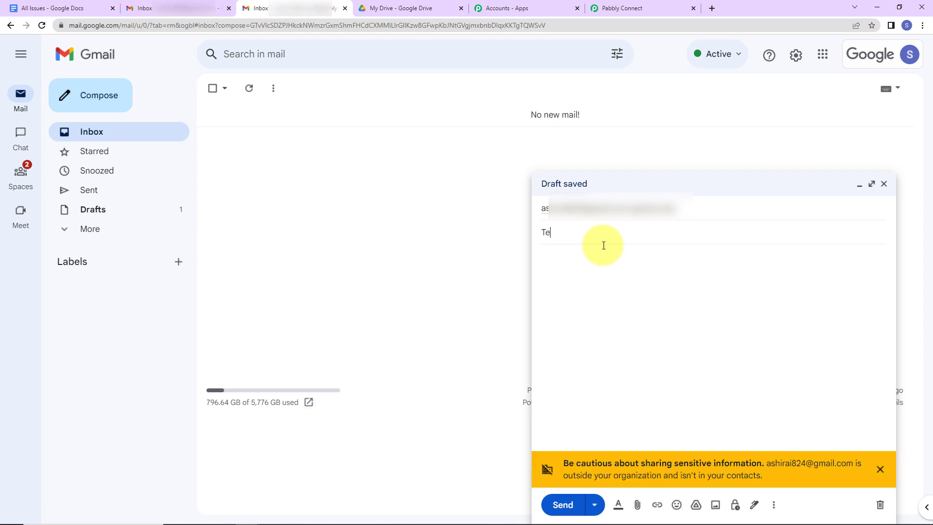
text(chnical Issue)
click(820, 439)
key(ctrl+v)
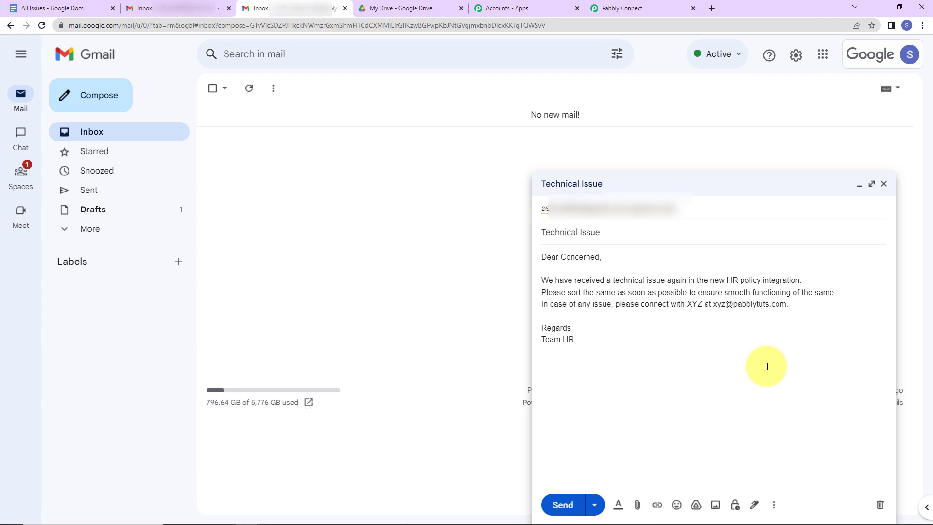
click(560, 505)
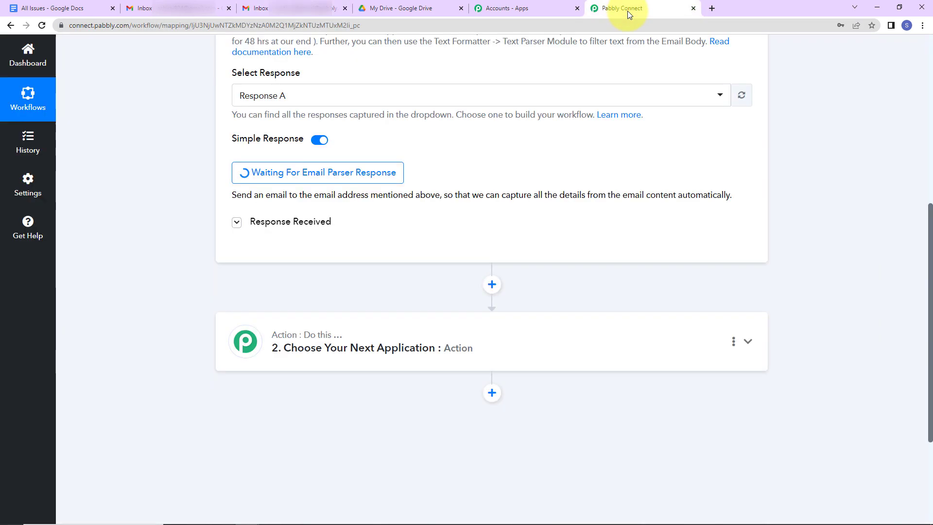
Return to Pabbly Connect and examine the newly captured email response down to its Body Text, enlarging that field.
click(626, 8)
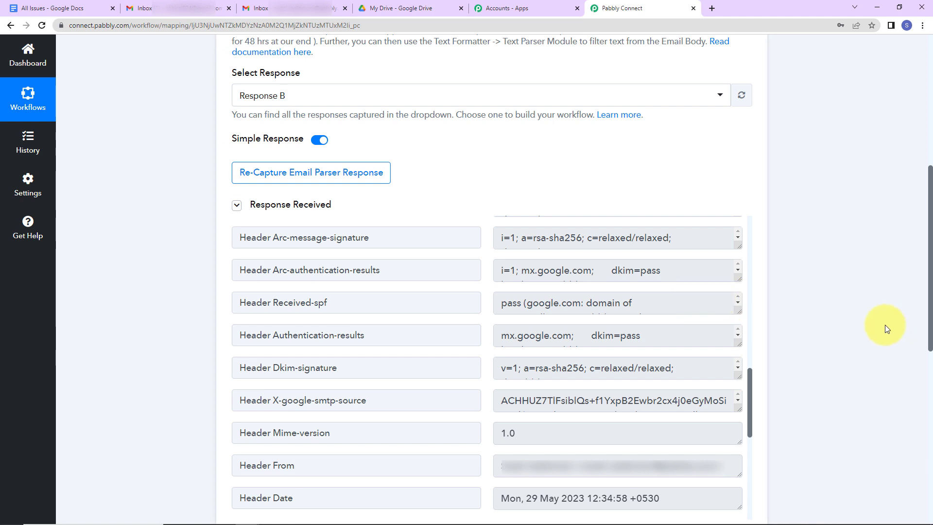
scroll(860, 314, down, 2)
scroll(635, 266, down, 2)
scroll(632, 315, down, 2)
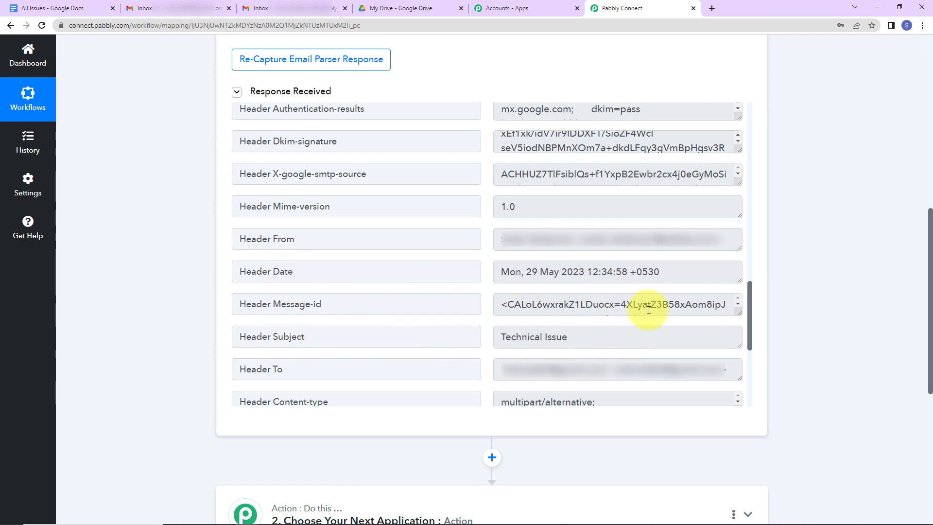
scroll(651, 307, down, 1)
scroll(751, 294, down, 4)
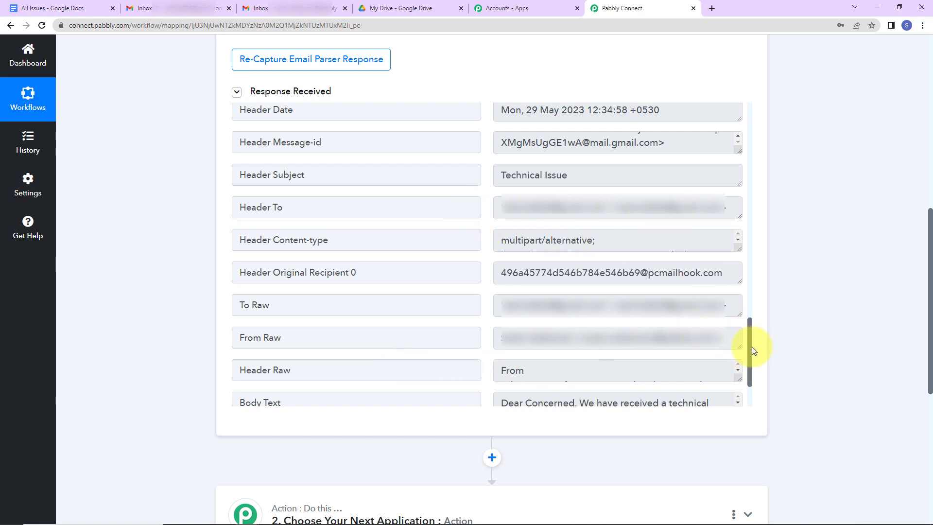
scroll(751, 346, down, 4)
click(671, 343)
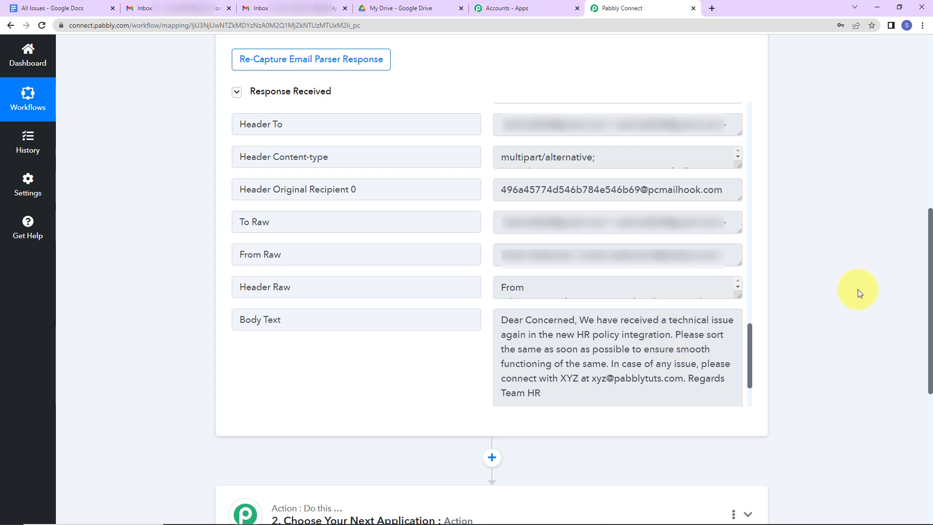
Choose Filter as the app for the workflow's second step.
scroll(797, 349, down, 2)
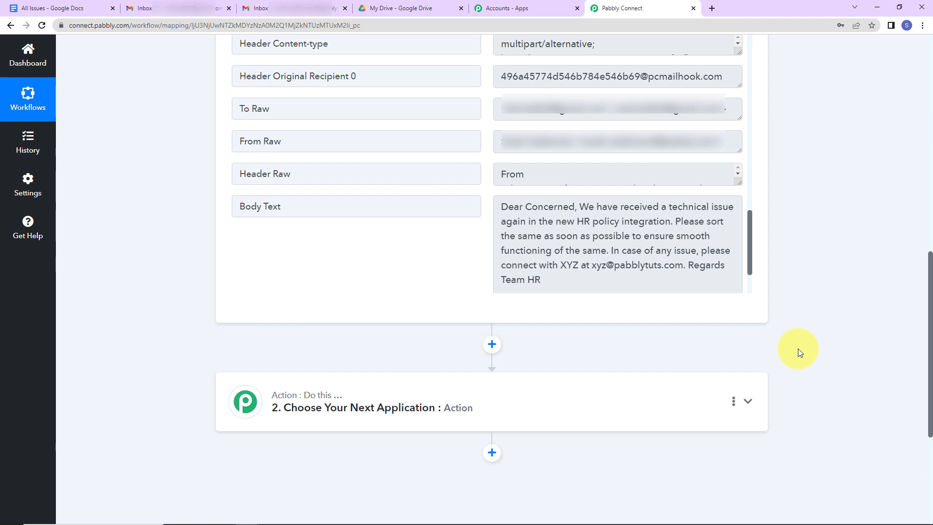
scroll(810, 359, down, 2)
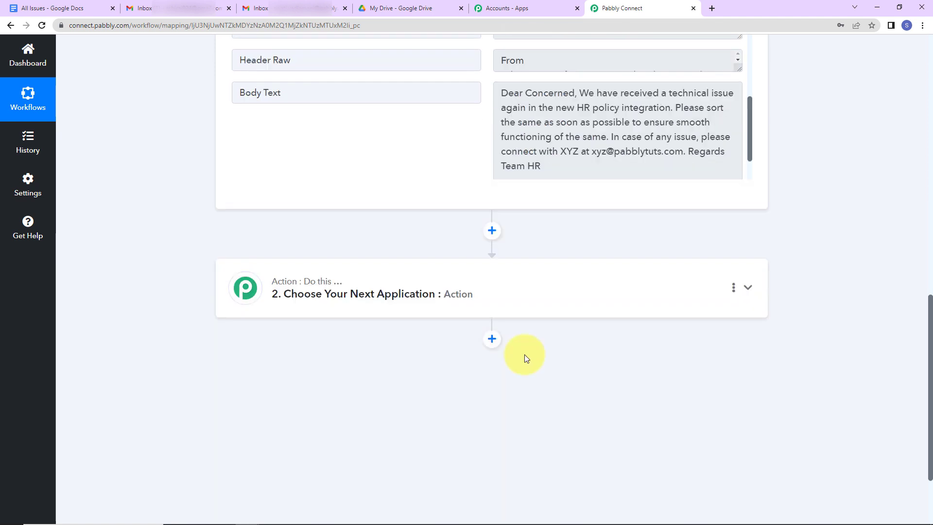
click(277, 292)
scroll(350, 336, down, 2)
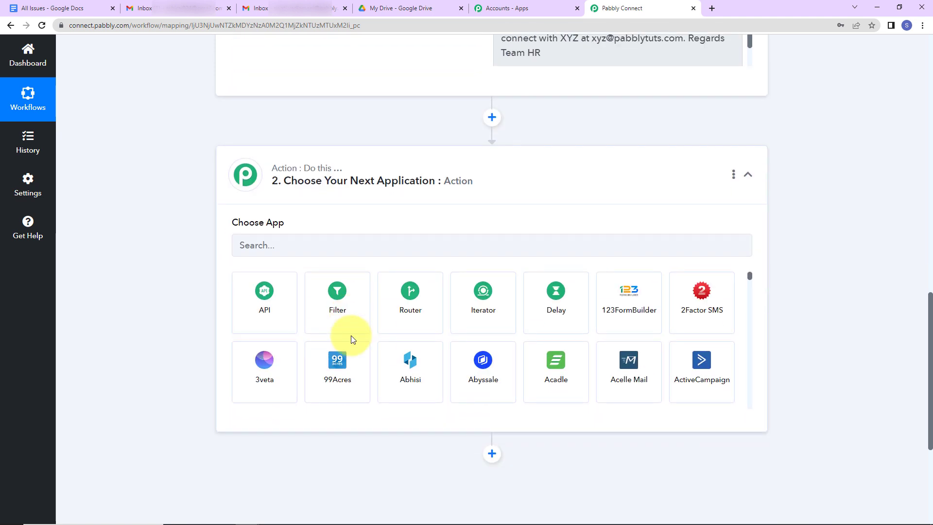
click(353, 306)
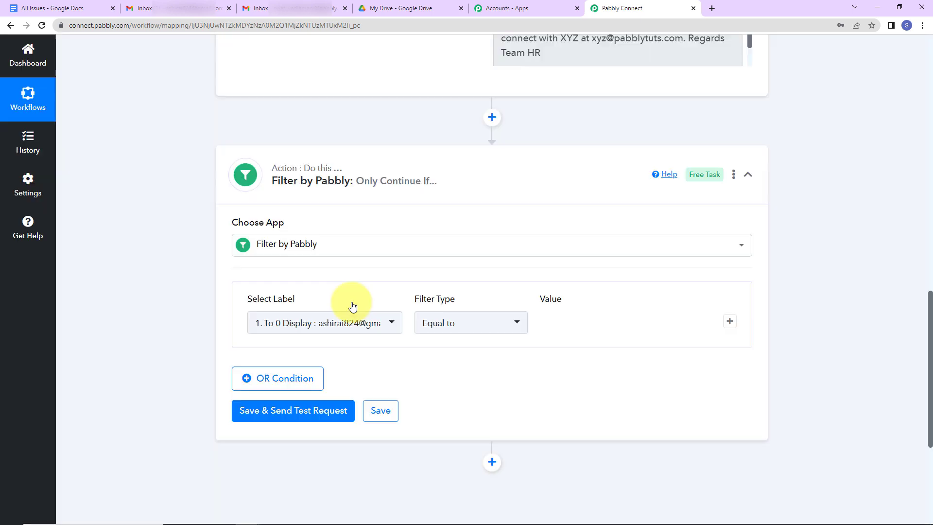
Set the filter to continue only if the email parser's Subject contains "Issue", and save it with a test request.
click(386, 324)
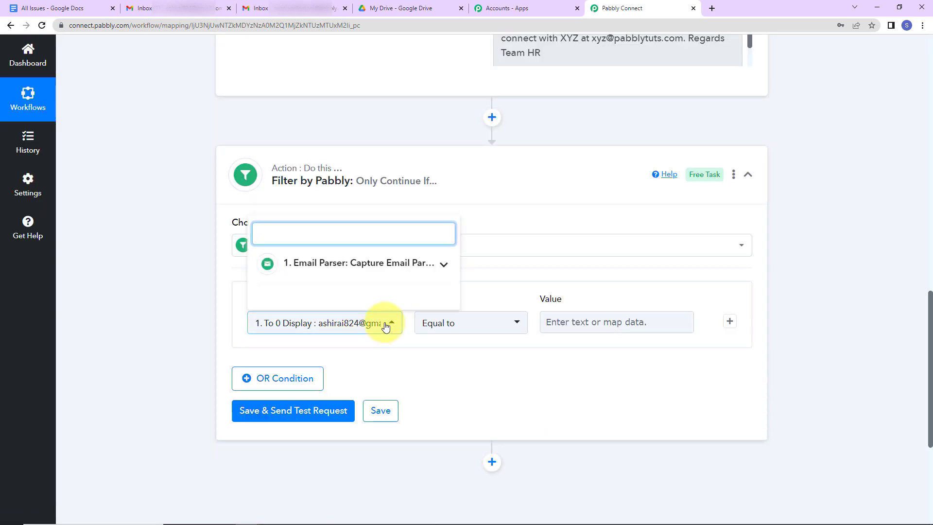
click(353, 264)
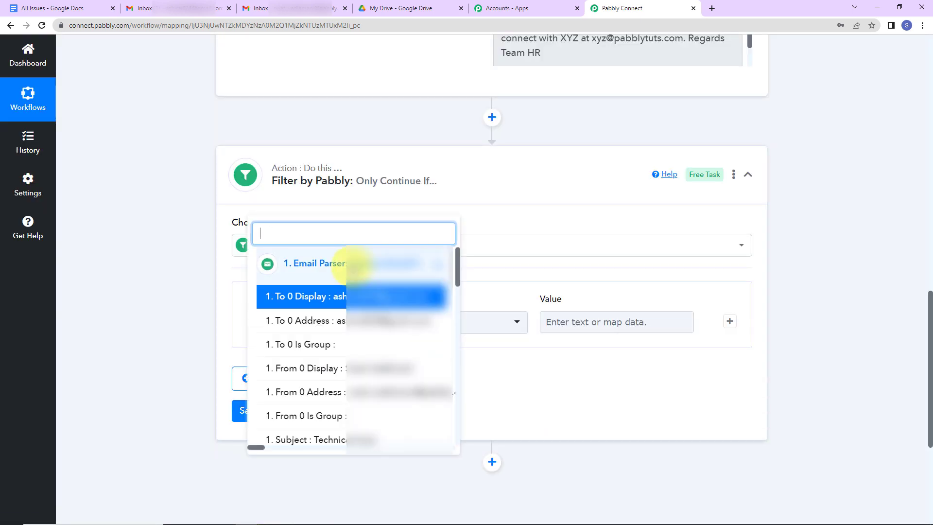
scroll(340, 379, down, 2)
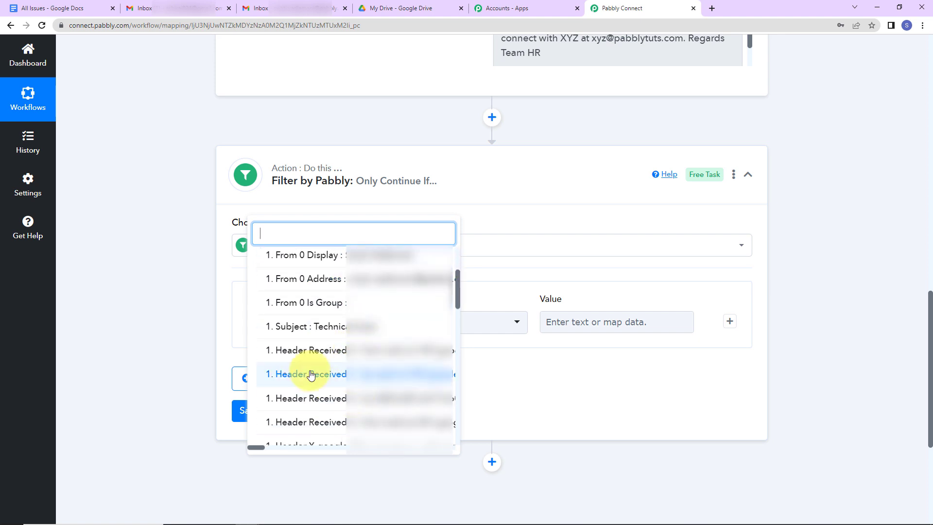
click(308, 334)
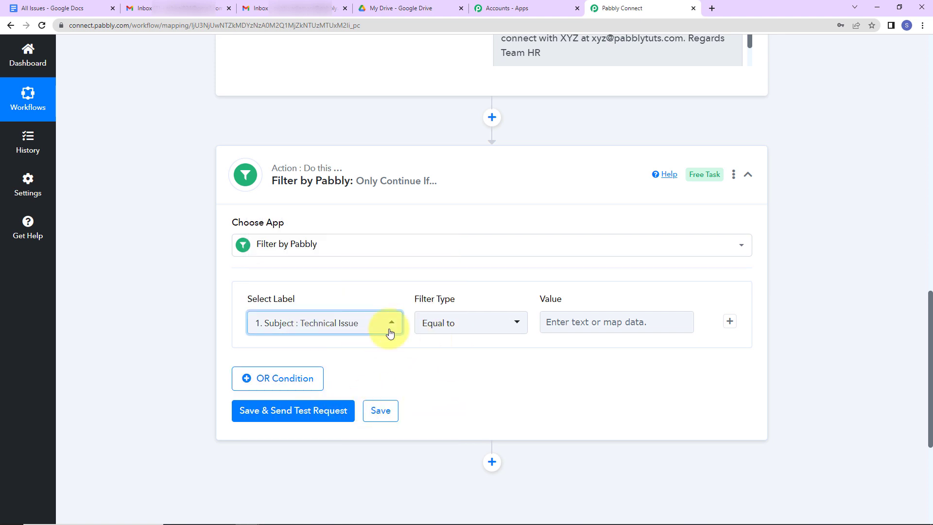
click(519, 325)
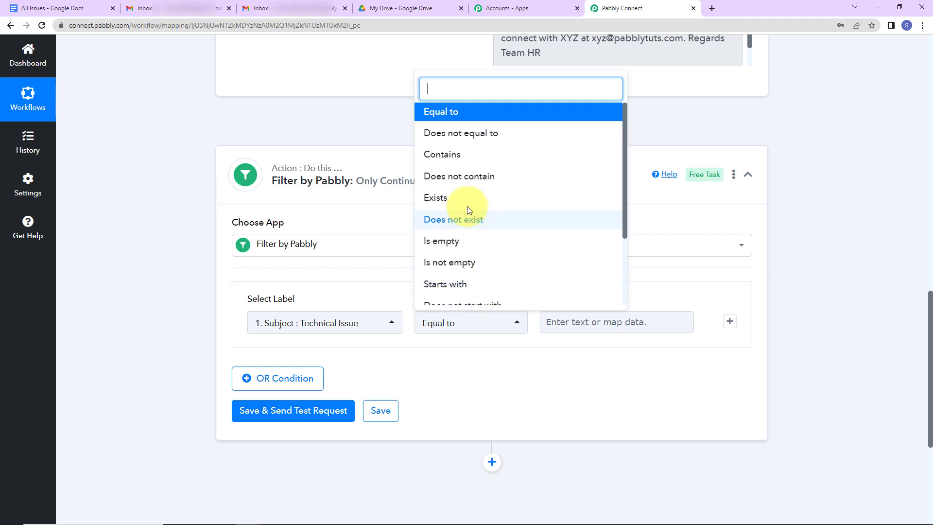
click(456, 155)
click(564, 324)
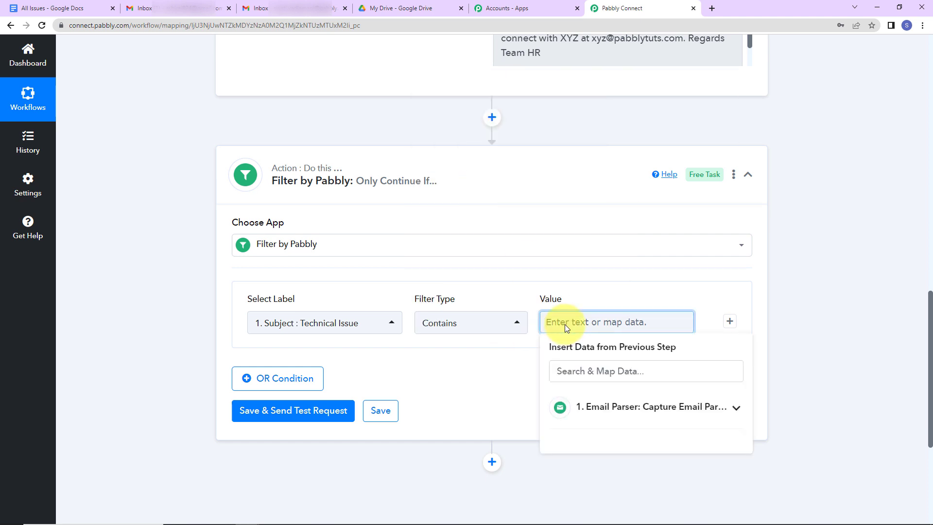
text(Issue)
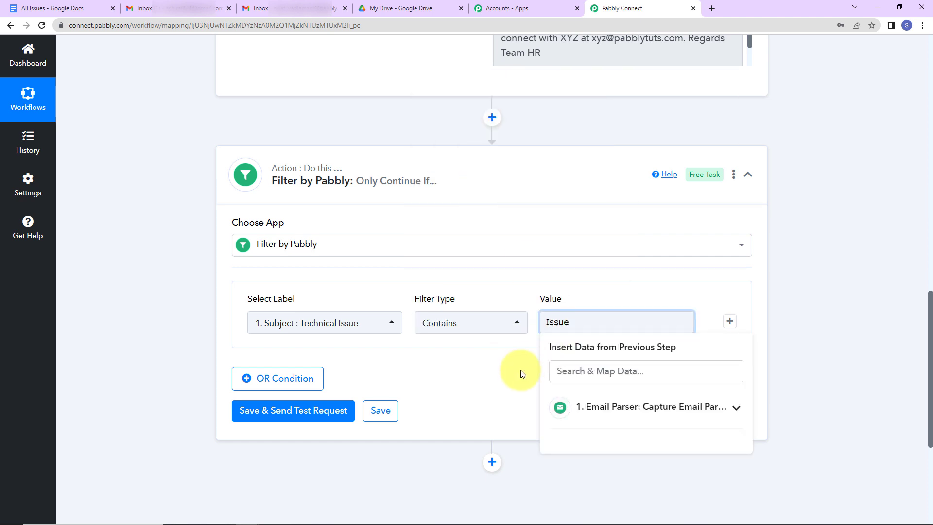
click(507, 374)
click(307, 420)
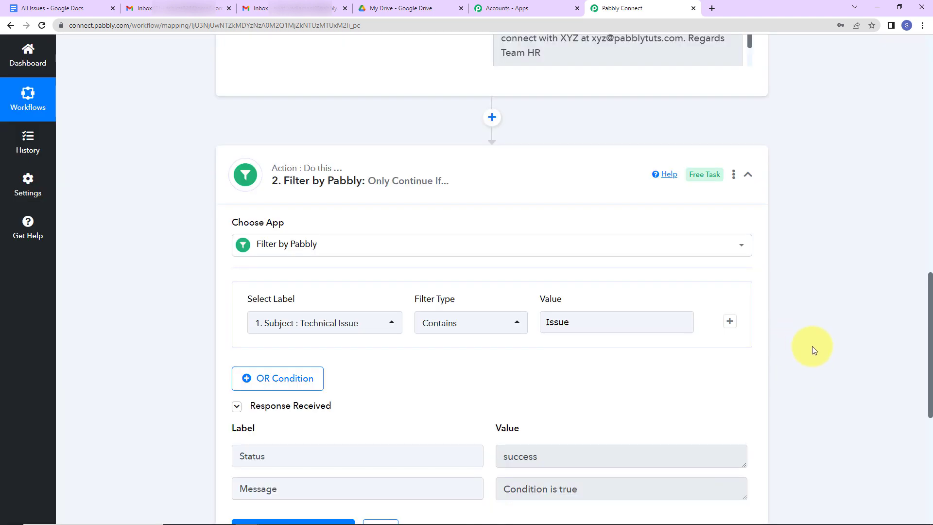
Add an action step after the filter using Google Docs with the Create Document from Template event.
scroll(812, 346, down, 2)
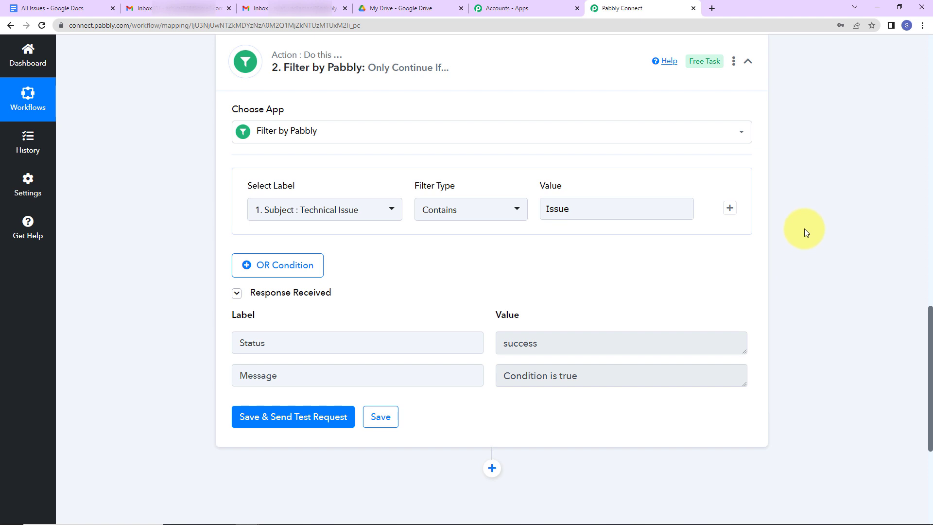
scroll(804, 229, down, 5)
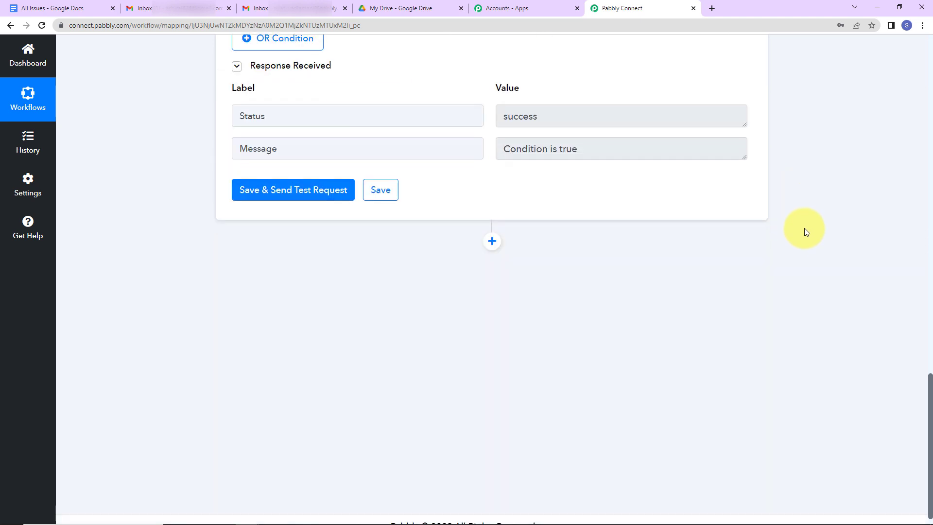
click(492, 241)
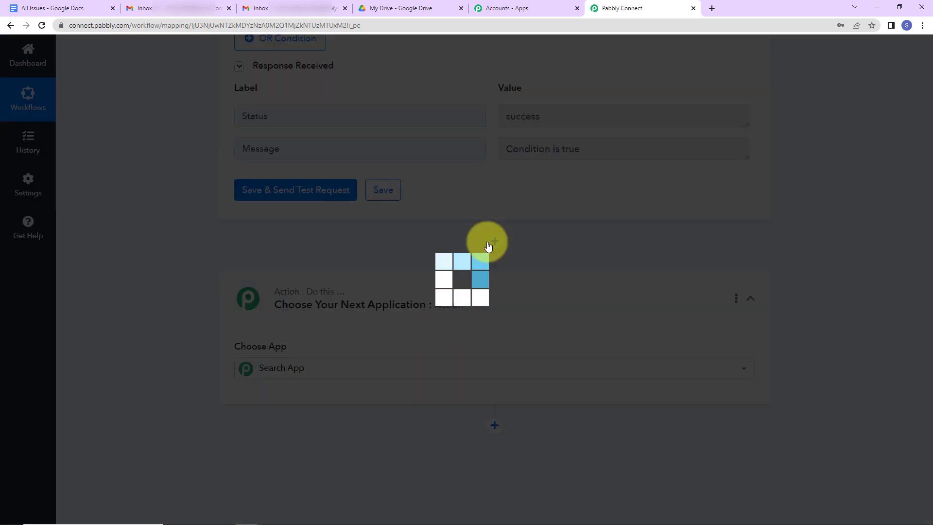
click(292, 368)
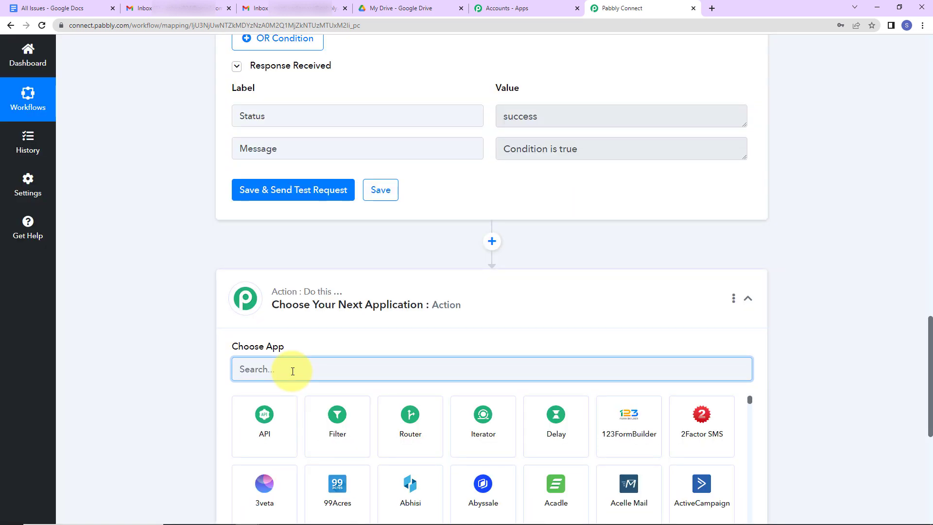
text(google)
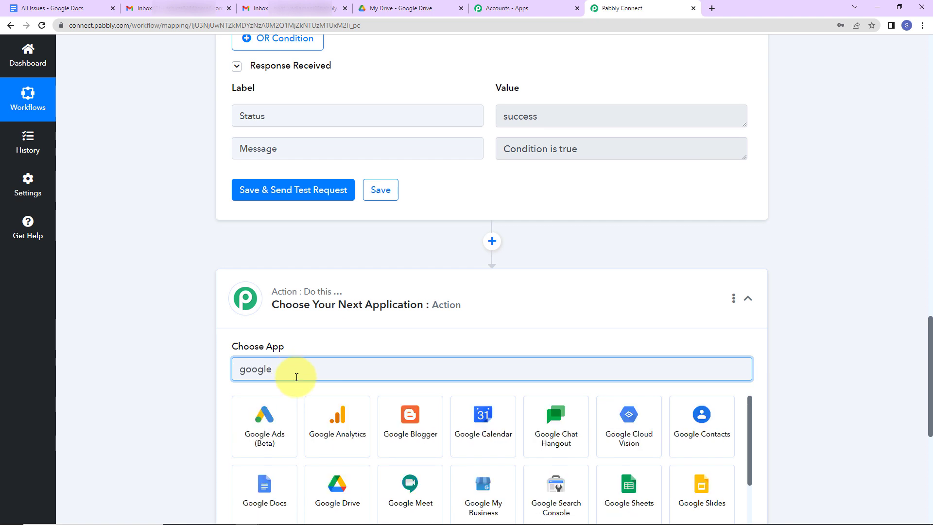
click(263, 493)
scroll(473, 422, down, 5)
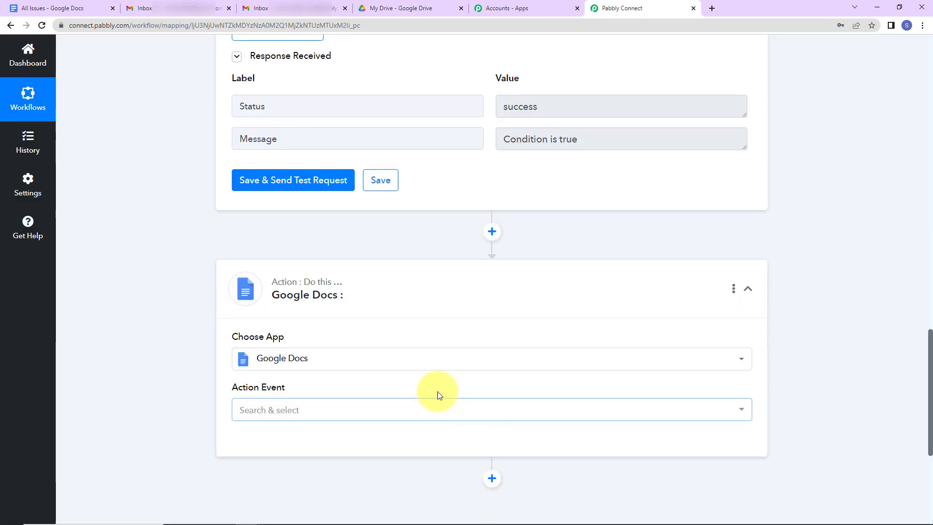
click(309, 193)
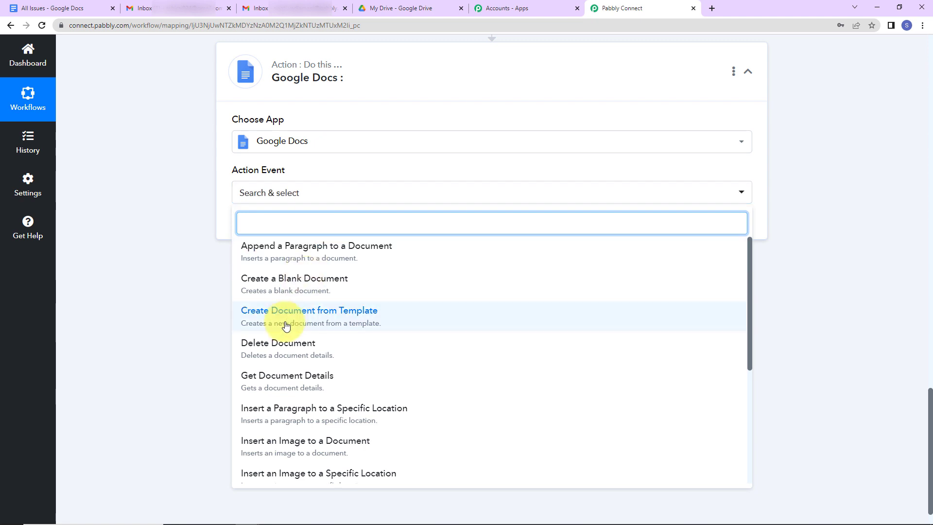
click(301, 320)
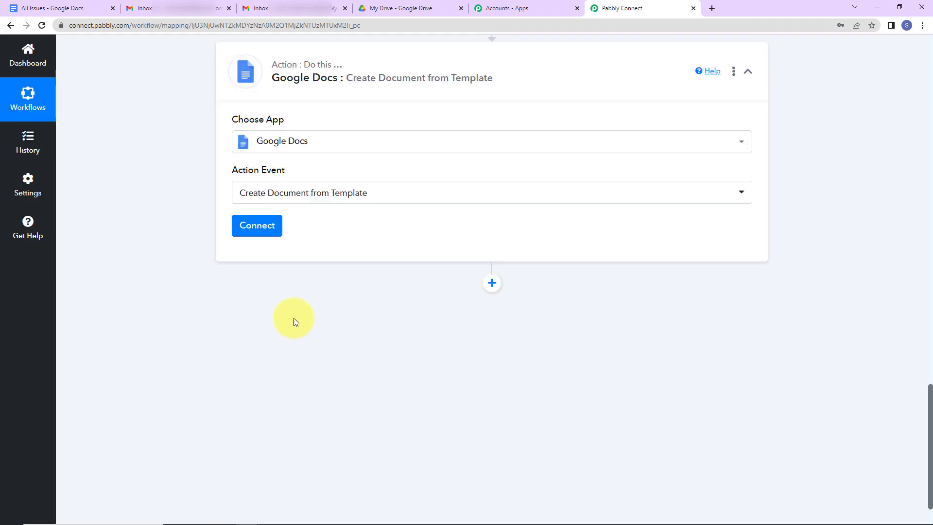
Connect Google Docs through a new connection named Google Docs #8, signing in with the Google account and granting access.
click(258, 229)
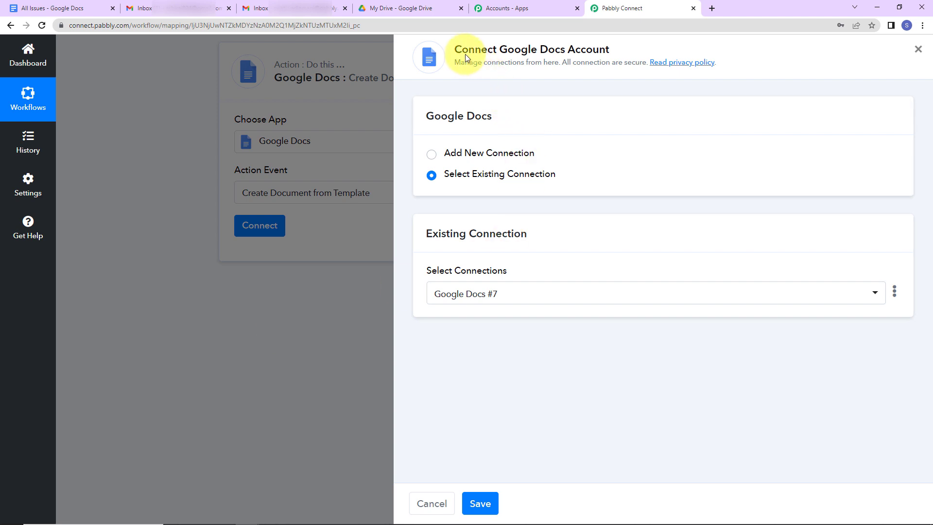
drag(455, 49, 641, 54)
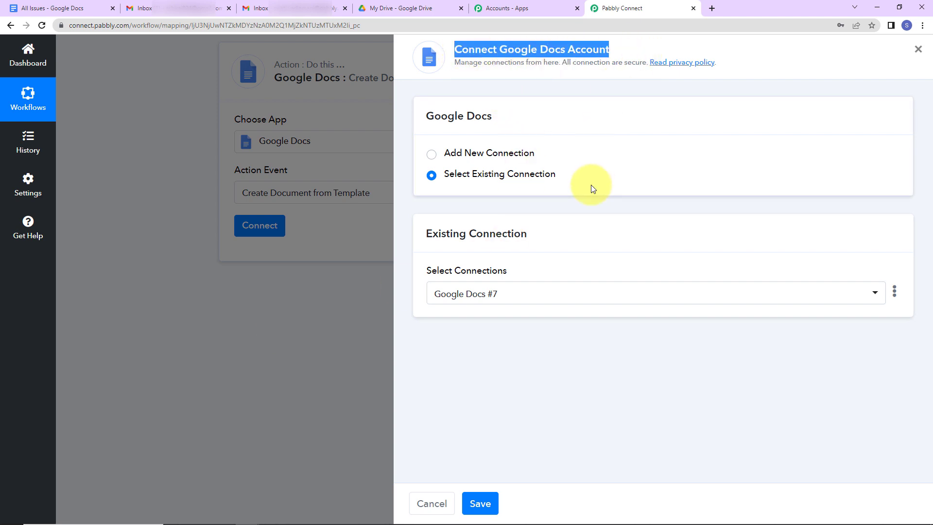
click(435, 154)
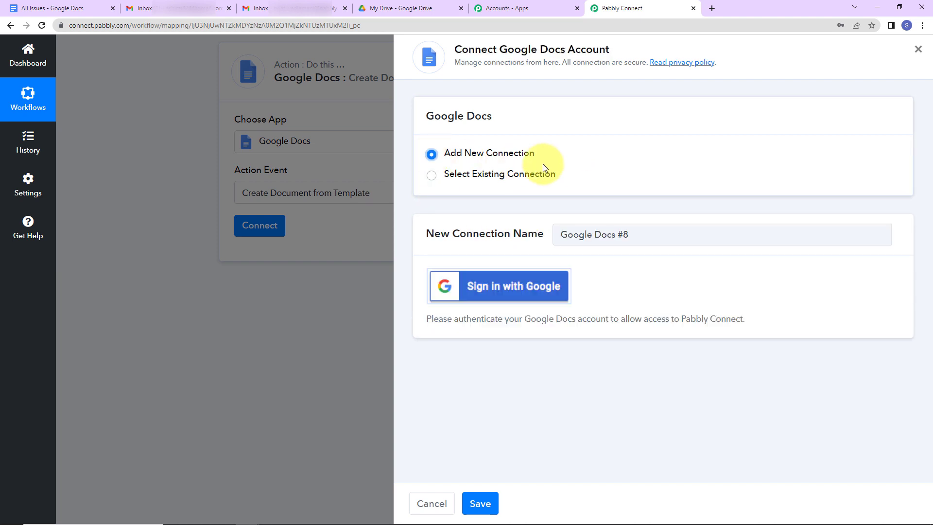
click(523, 282)
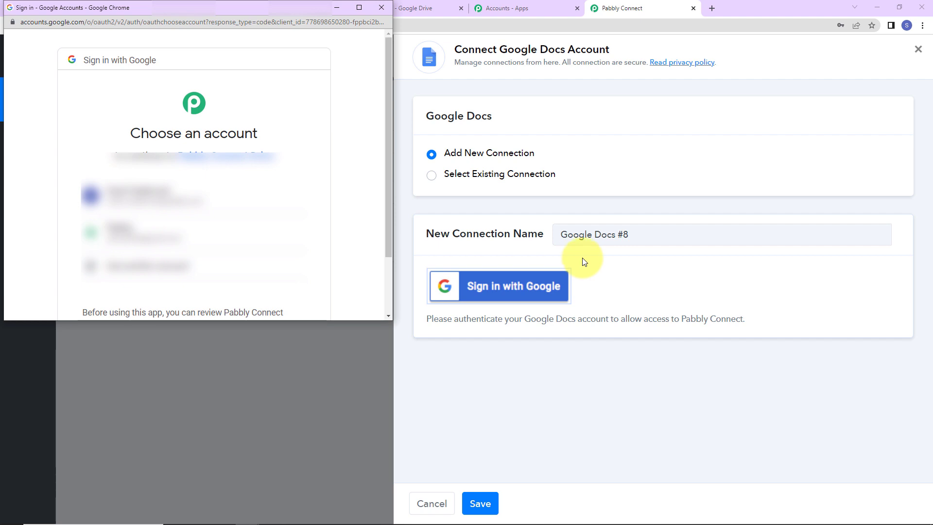
click(193, 233)
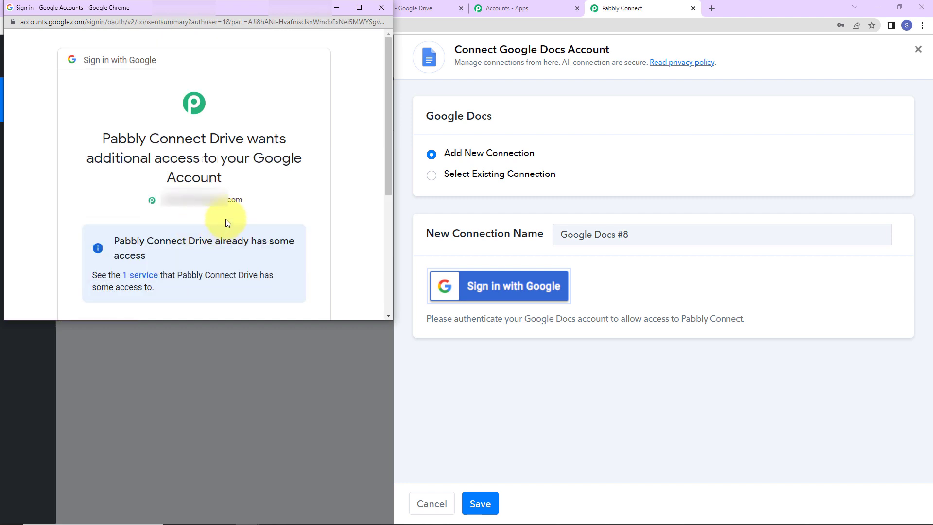
scroll(226, 219, down, 4)
click(230, 241)
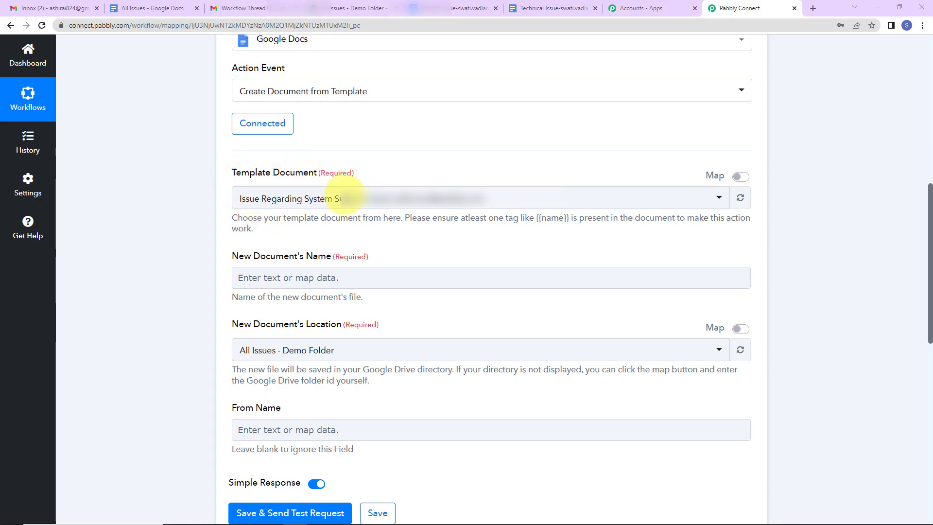
Review the placeholder tags for sender, subject and body in the All Issues template in Google Docs.
click(156, 9)
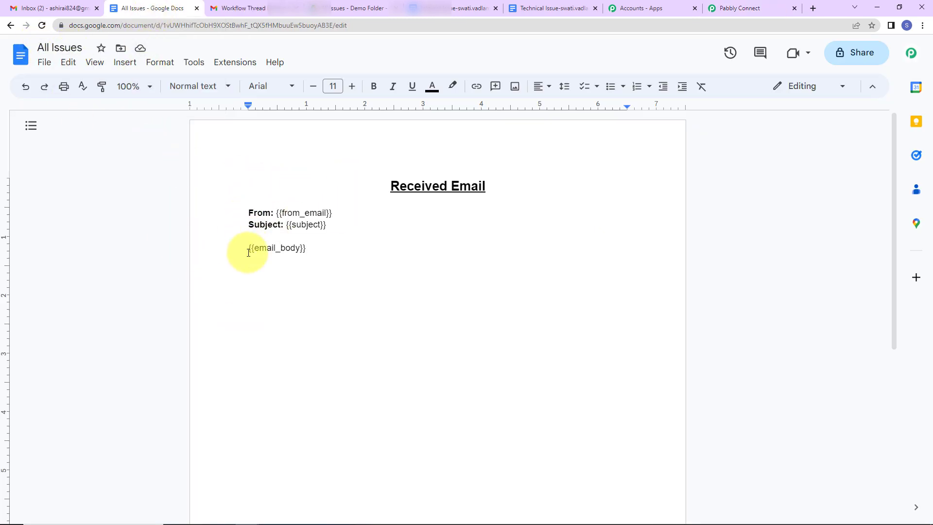
drag(248, 213, 286, 225)
double_click(292, 224)
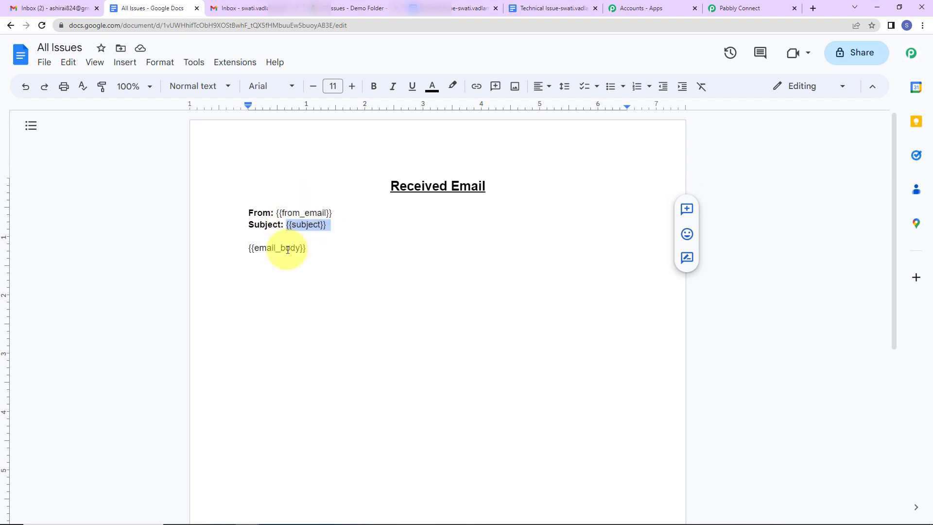
Switch back to Pabbly Connect and set the Google Docs step's template document to All Issues.
click(739, 8)
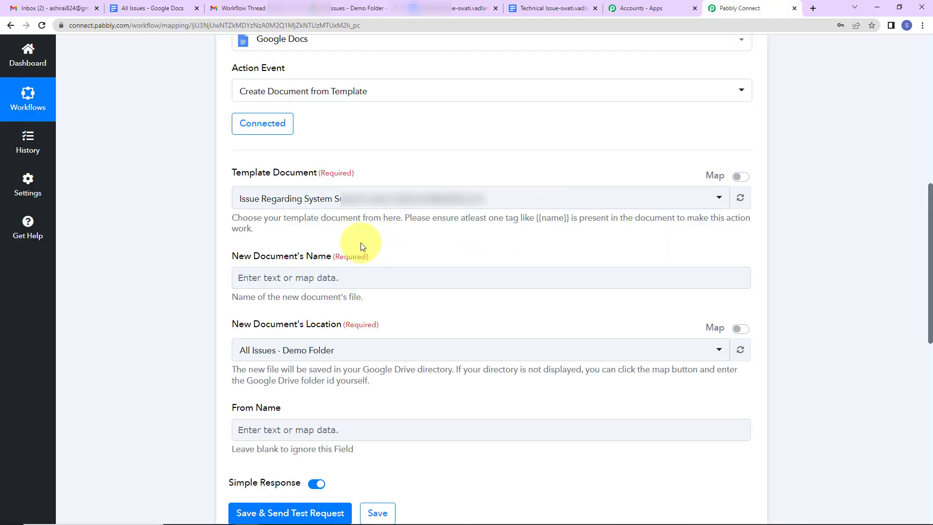
click(392, 199)
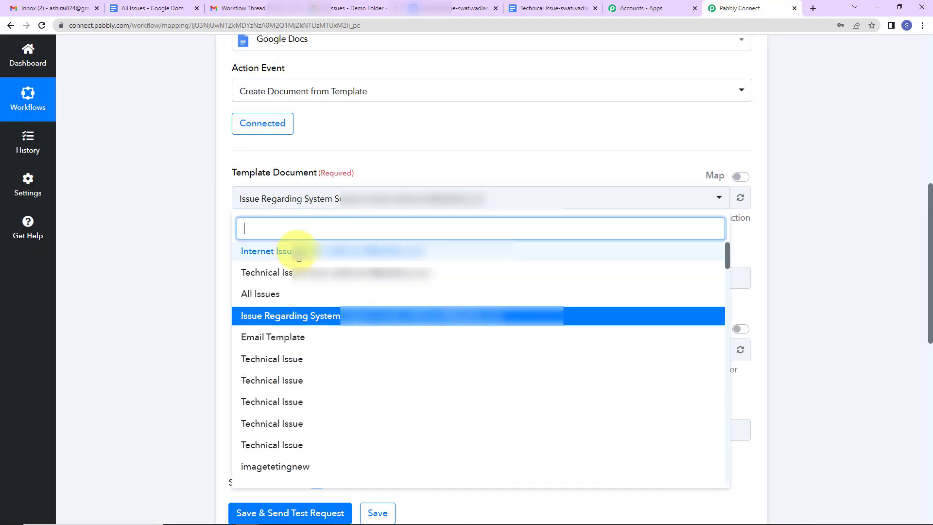
click(254, 296)
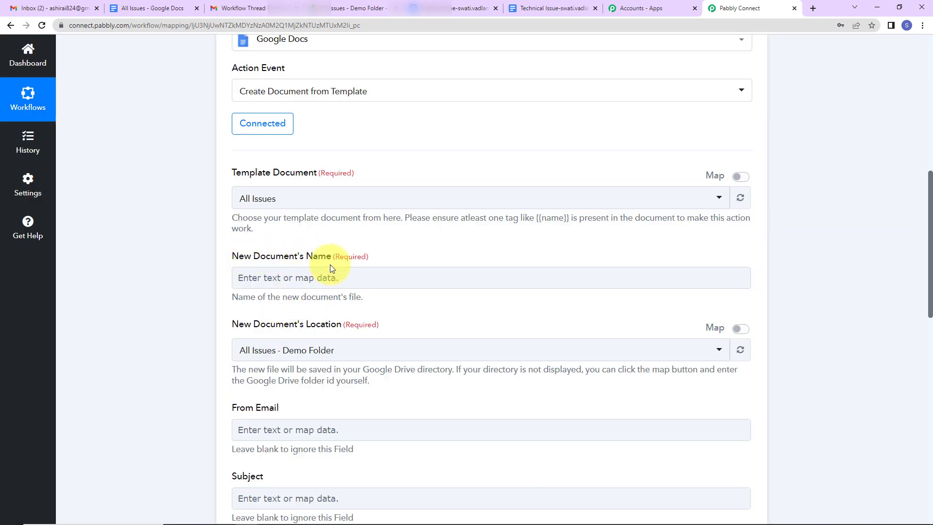
Set the new document's name to the email parser's Subject and From 0 Address, separated by a hyphen.
click(321, 279)
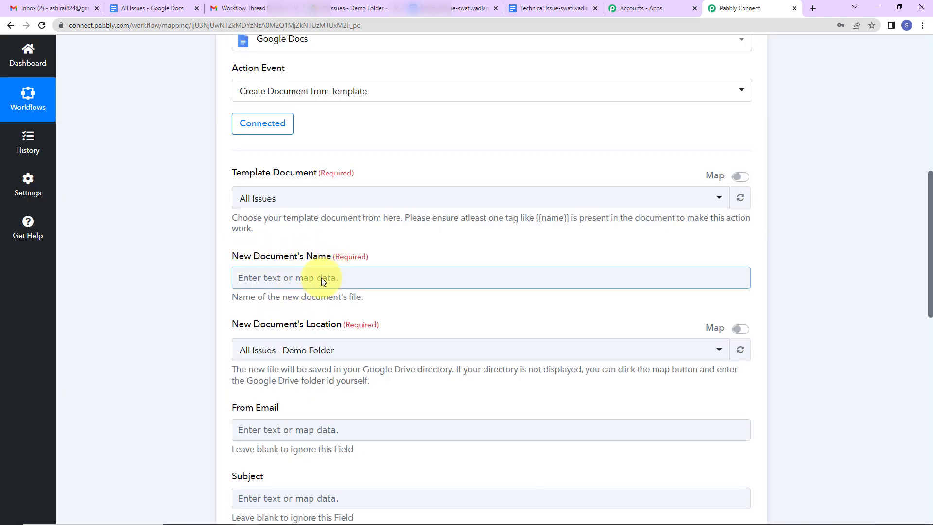
click(308, 361)
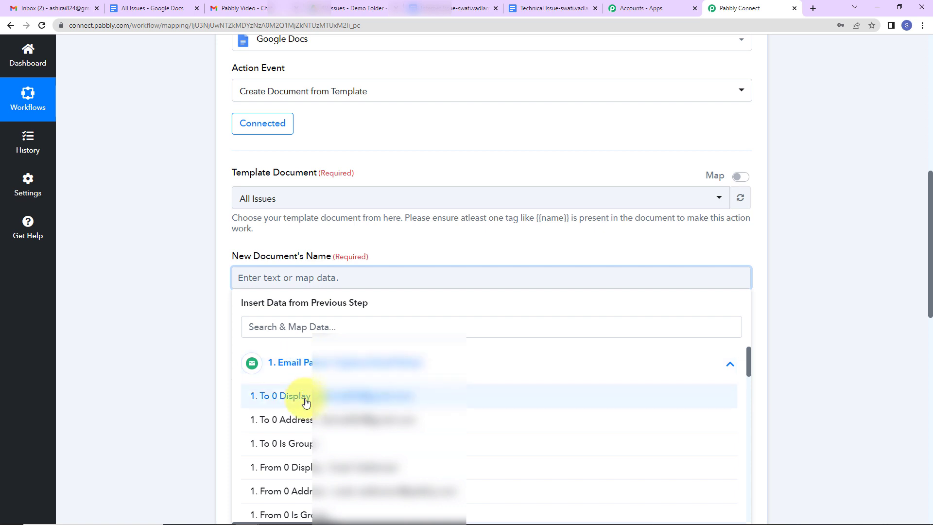
scroll(305, 401, down, 2)
click(301, 427)
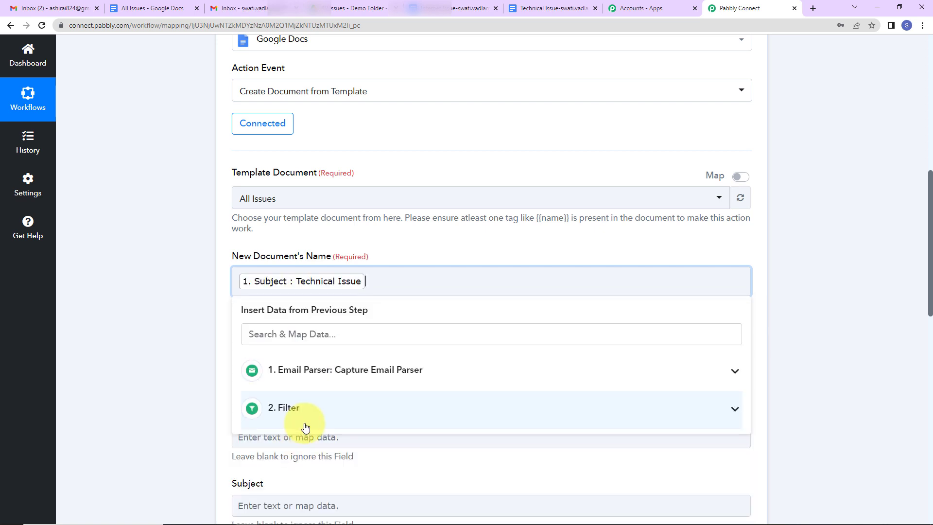
click(311, 370)
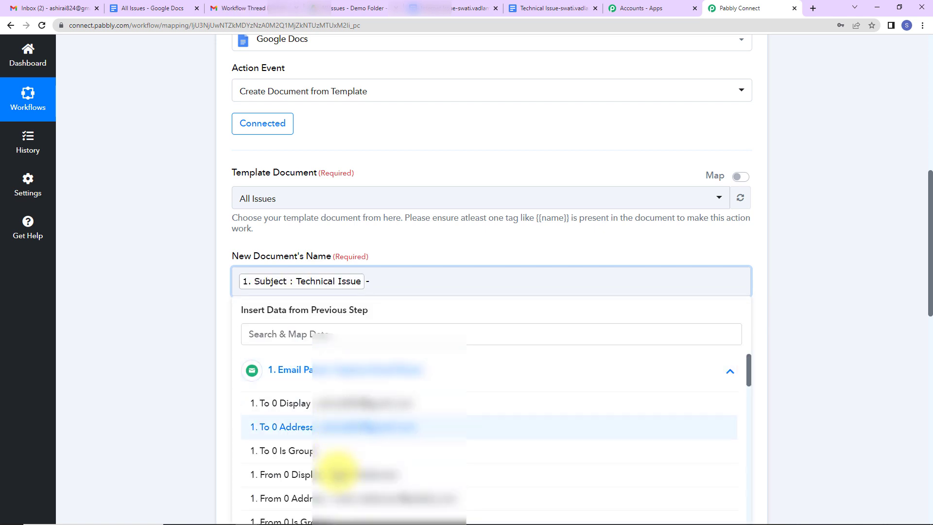
click(313, 499)
click(204, 348)
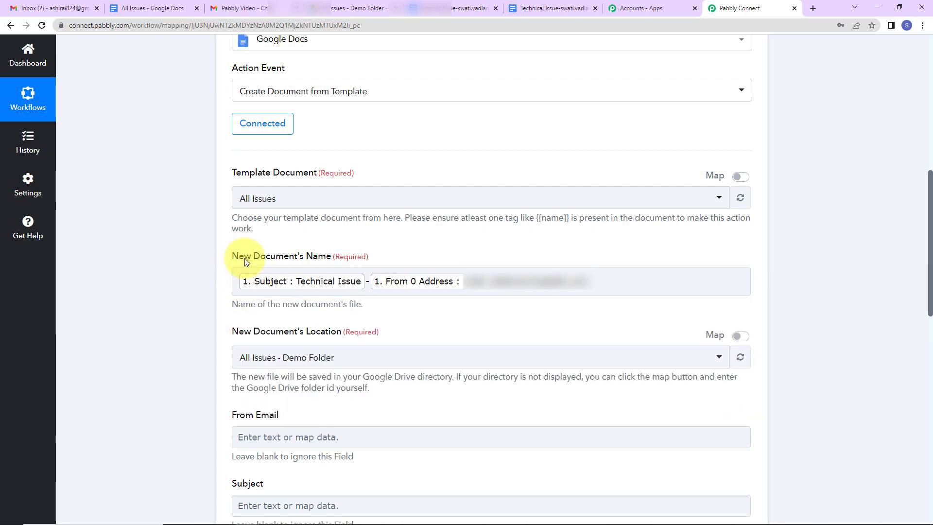
click(258, 288)
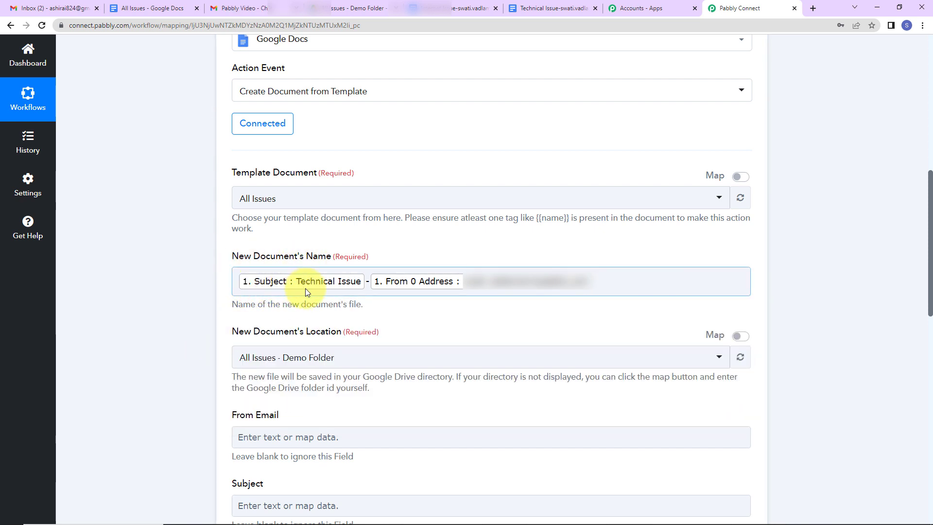
click(210, 355)
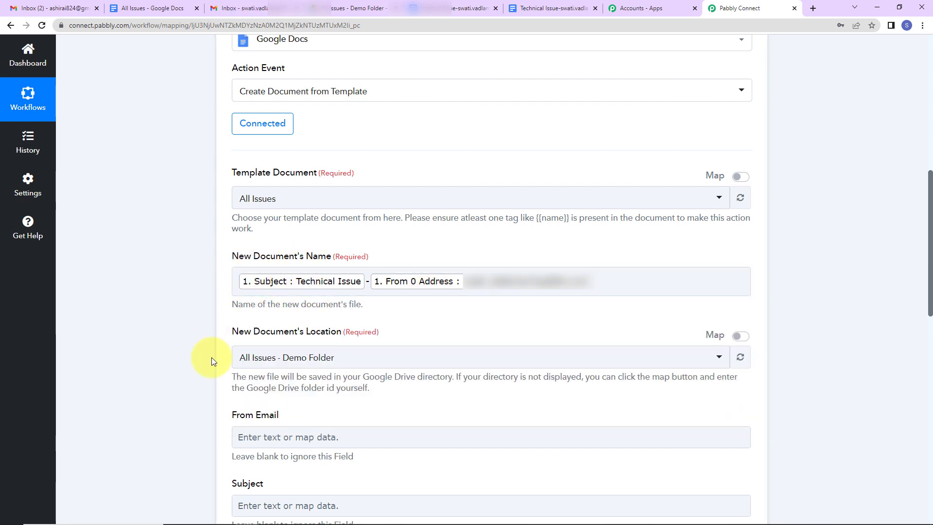
Choose All Issues - Demo Folder as the new document's location.
scroll(223, 236, down, 2)
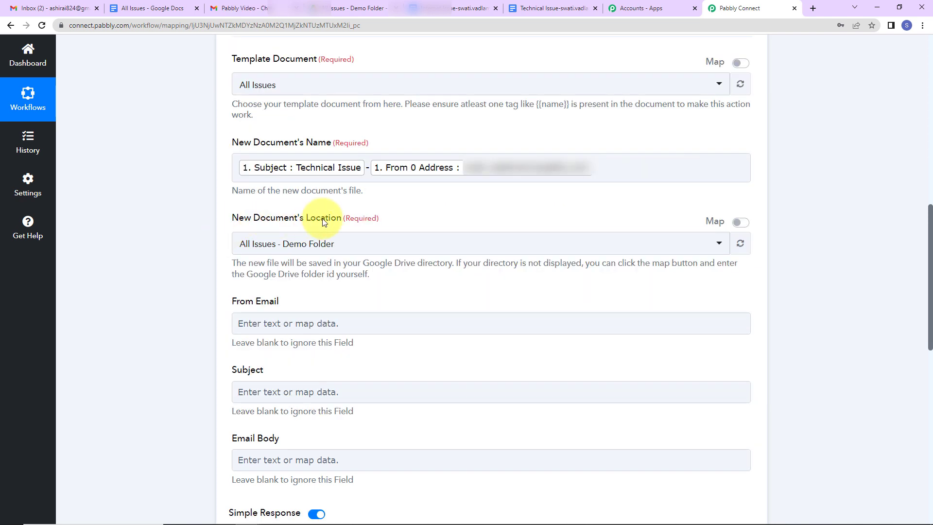
click(339, 243)
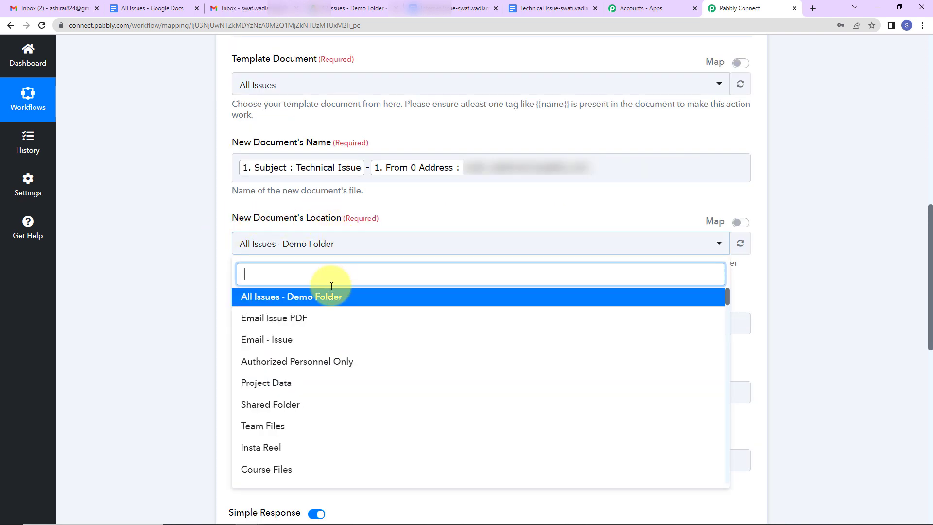
click(252, 299)
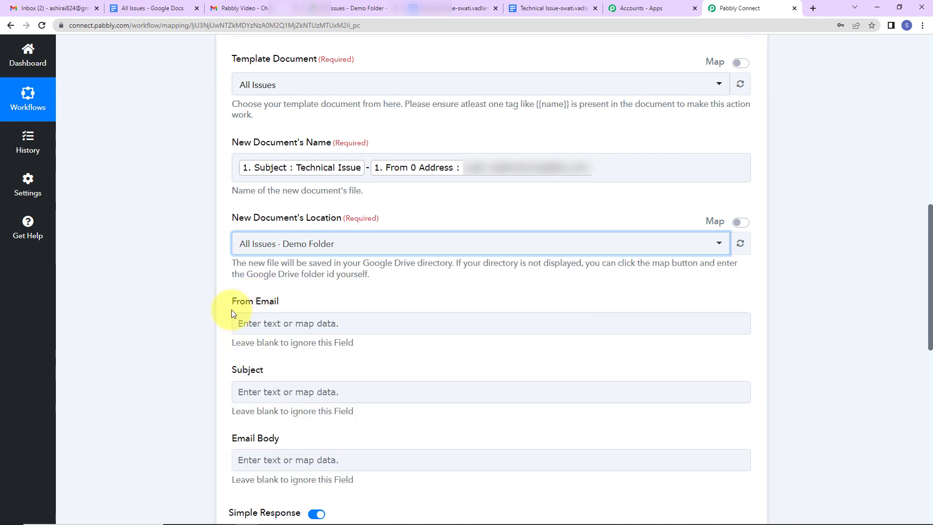
Map the From Email field to the email parser's From 0 Address.
scroll(304, 312, down, 2)
click(300, 214)
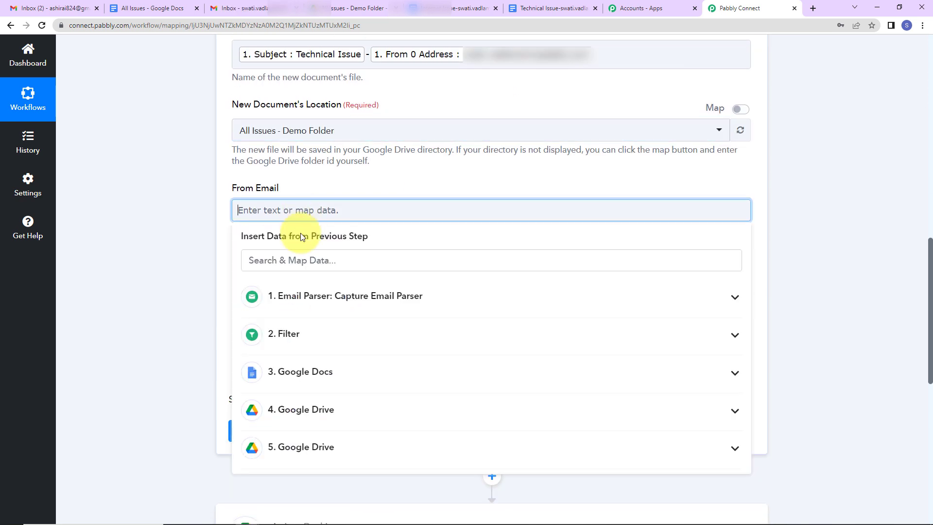
click(285, 302)
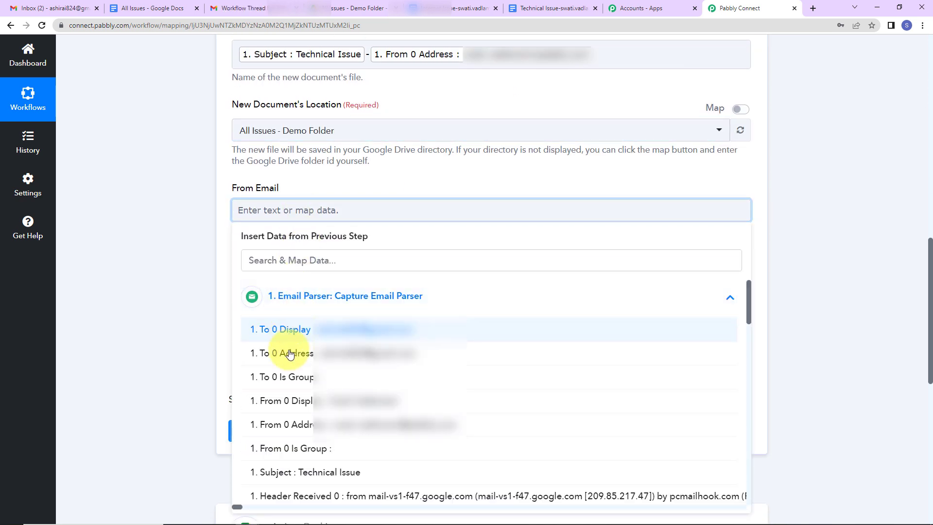
click(291, 425)
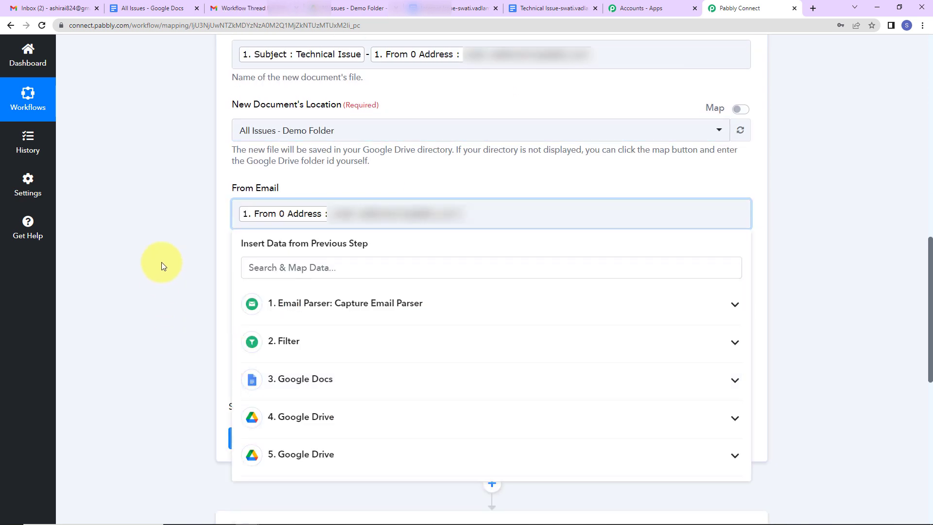
click(162, 259)
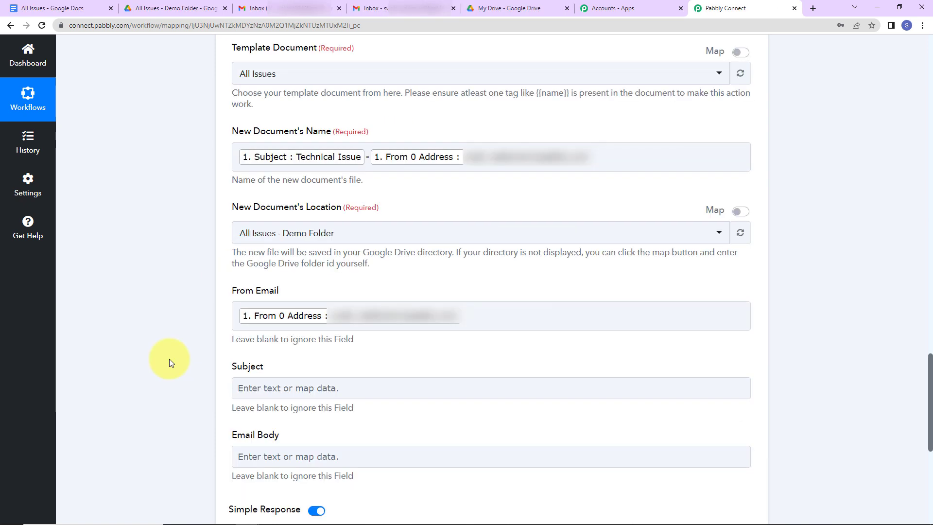
Map the Subject field to the email parser's Subject.
scroll(169, 358, down, 2)
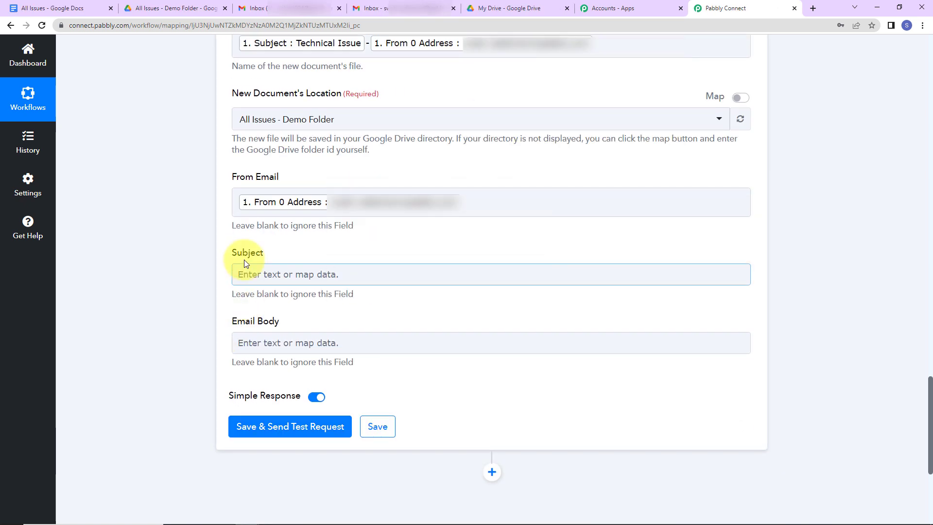
click(272, 276)
click(271, 274)
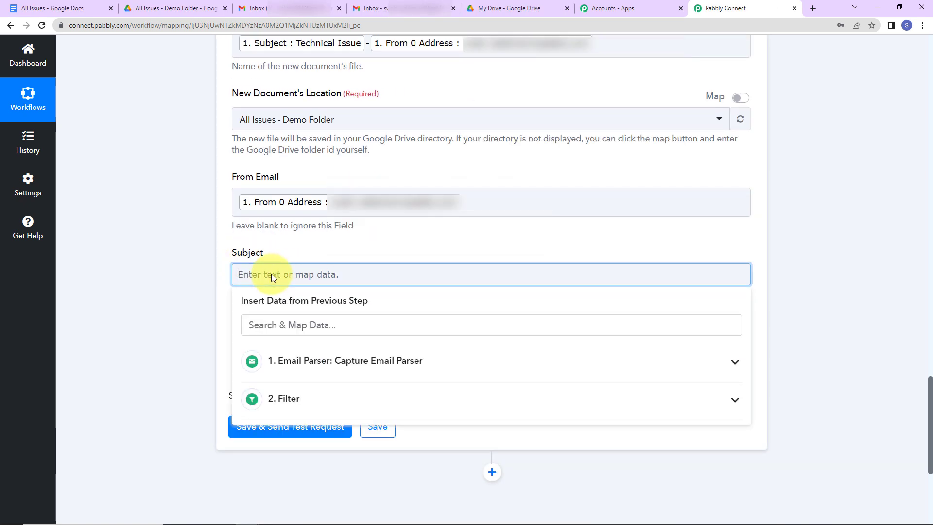
click(272, 367)
scroll(294, 411, down, 3)
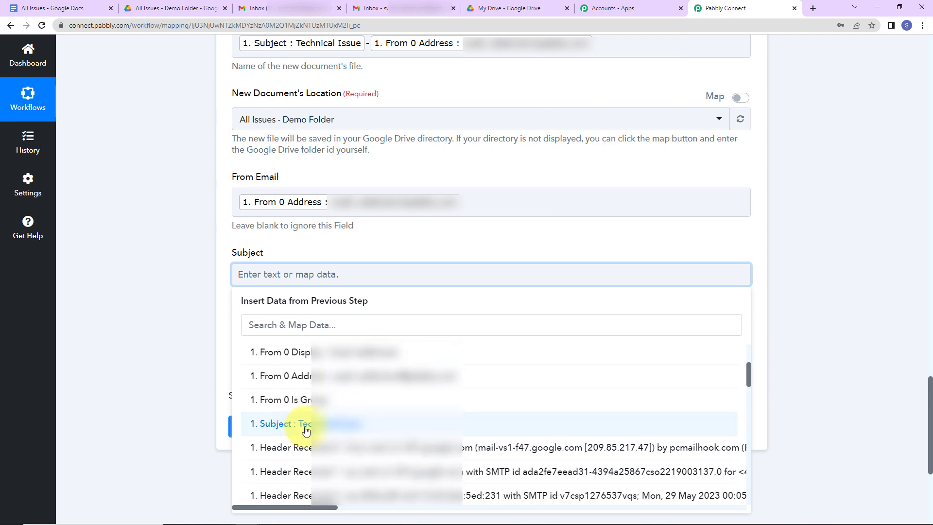
click(306, 428)
click(132, 301)
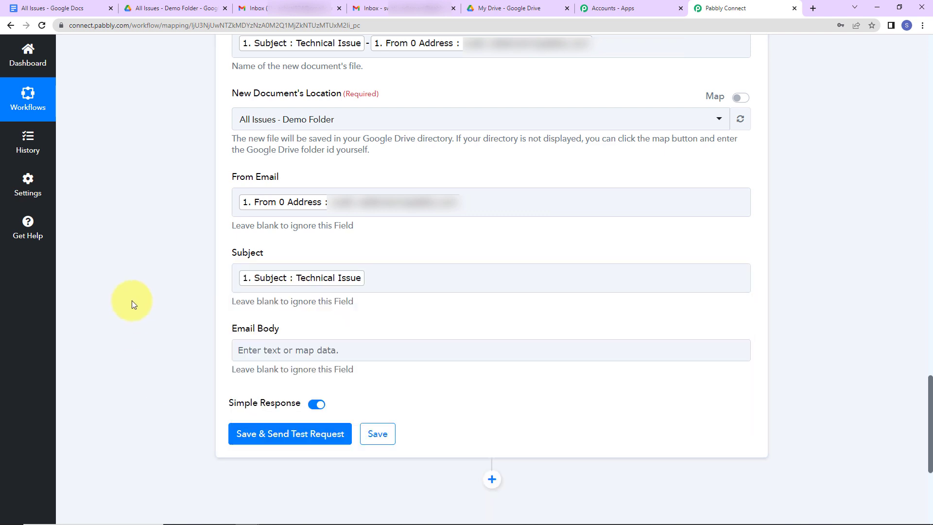
Map the Email Body field to the email parser's Body Text, and save the Google Docs step with a test request.
scroll(132, 301, down, 2)
click(286, 237)
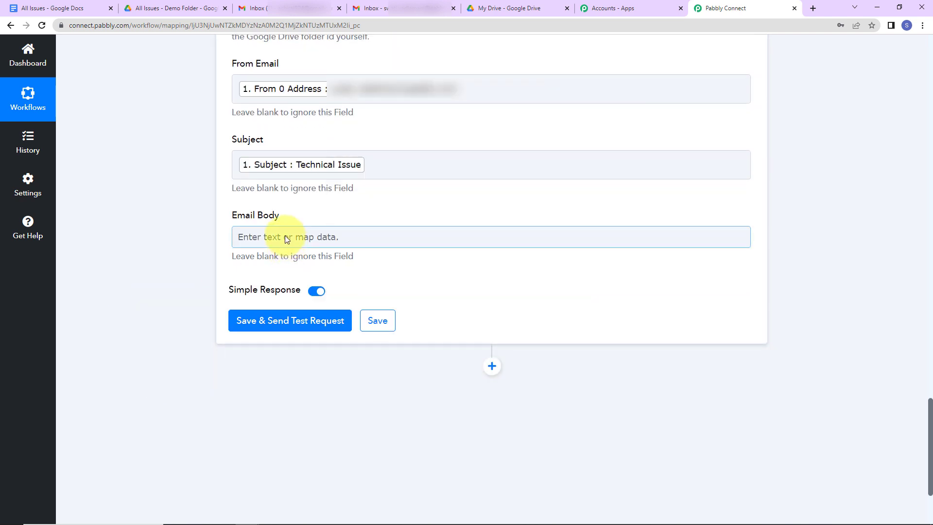
click(285, 235)
click(291, 322)
scroll(332, 384, down, 2)
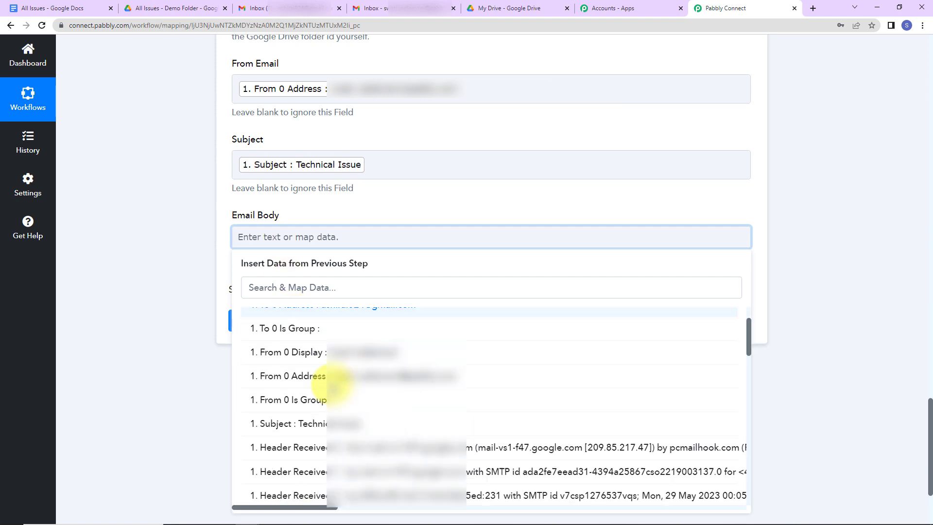
scroll(331, 389, down, 6)
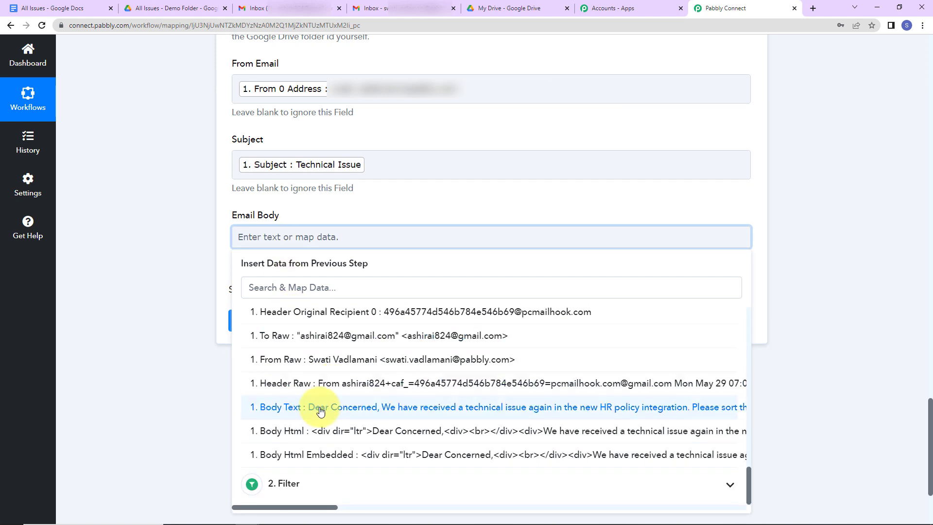
click(318, 411)
click(177, 266)
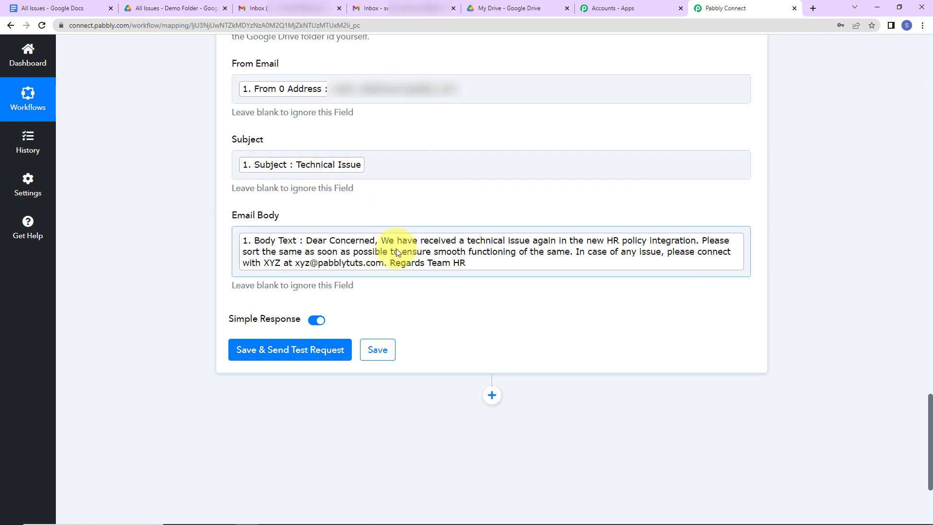
click(340, 348)
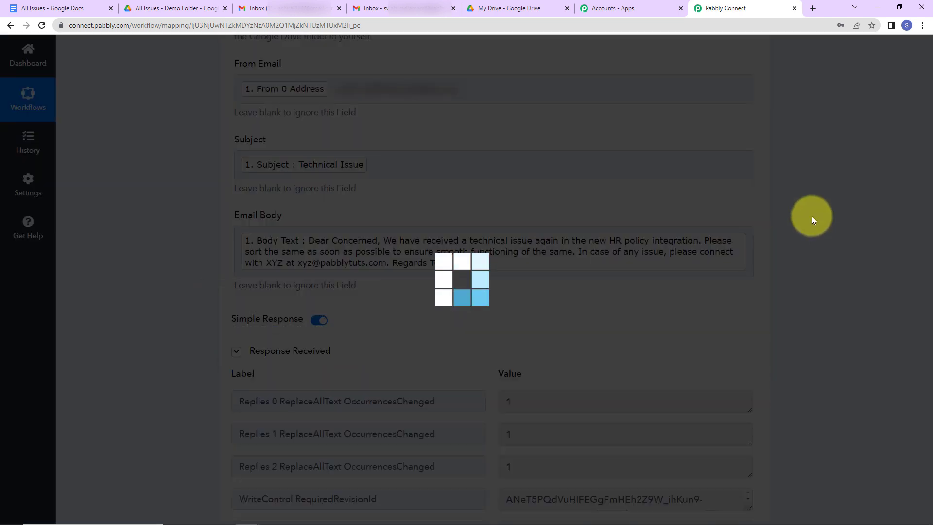
scroll(811, 216, down, 5)
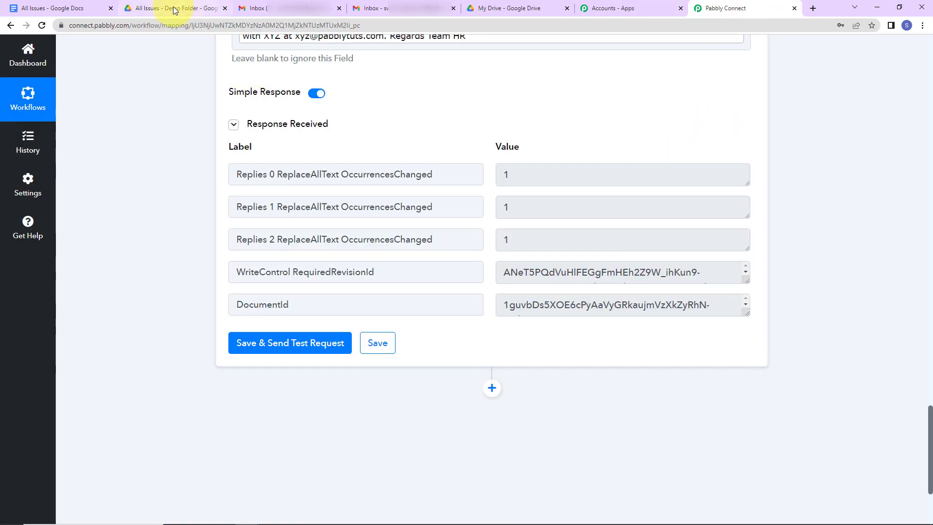
Switch to Google Drive and open the generated Technical Issue document in All Issues - Demo Folder to check it.
click(189, 8)
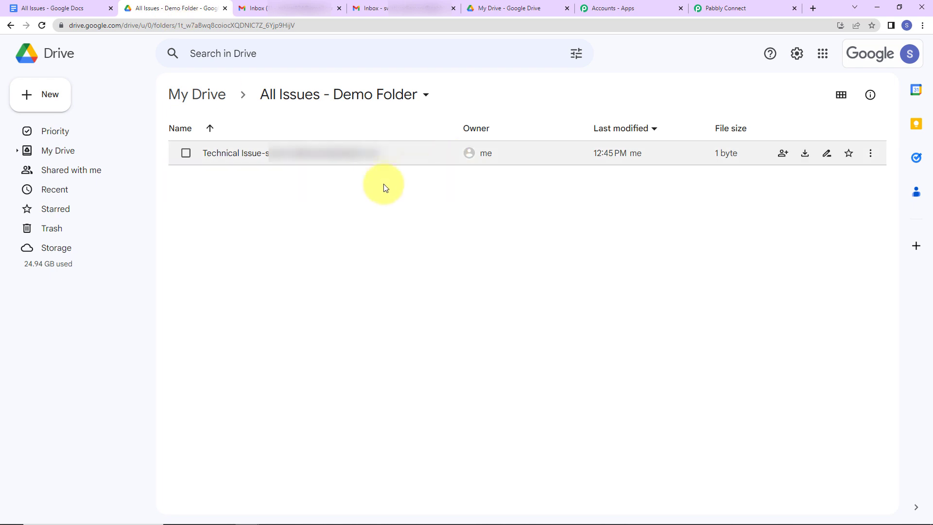
click(232, 152)
double_click(311, 158)
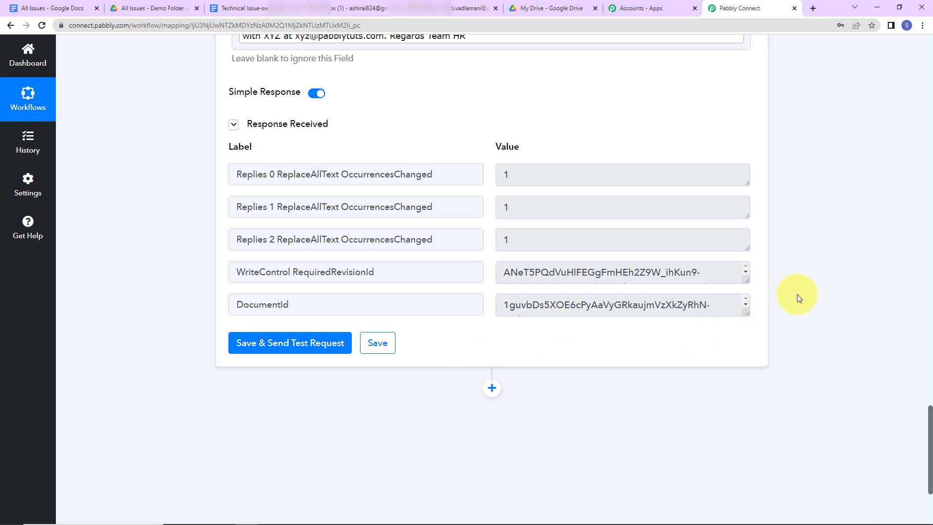
Add an action step after the Google Docs step in Pabbly Connect and choose Google Drive as its app.
scroll(797, 293, down, 3)
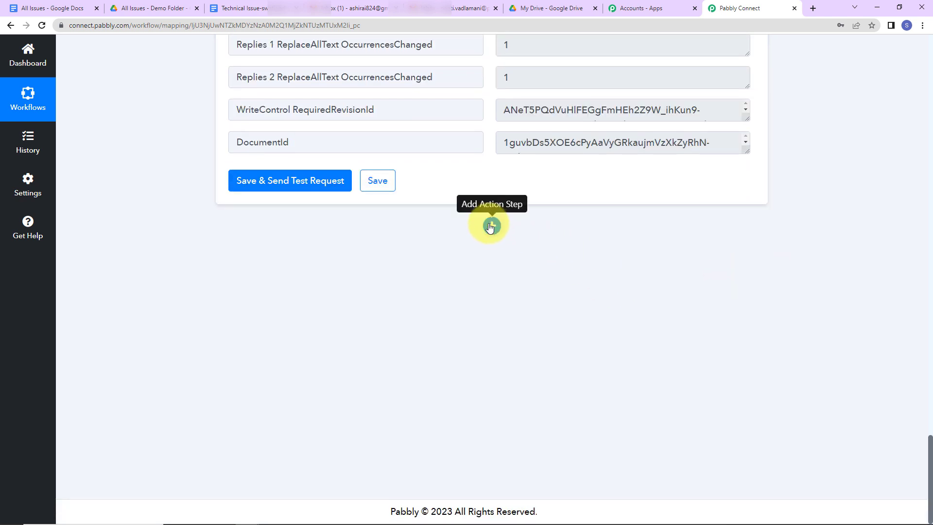
click(491, 226)
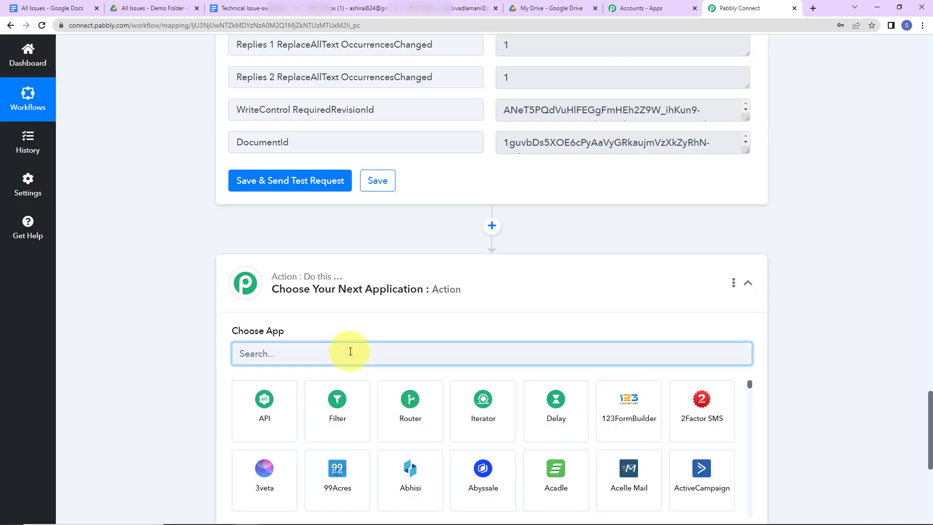
text(google)
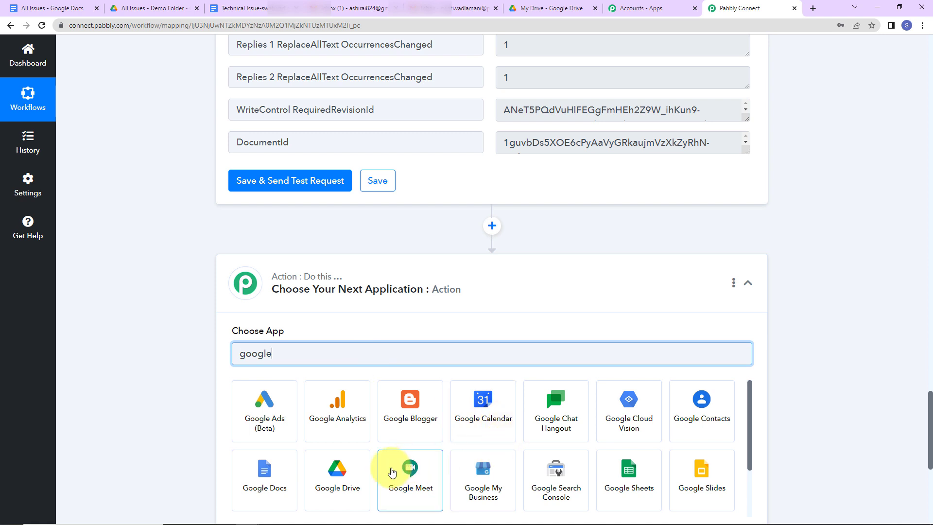
click(359, 467)
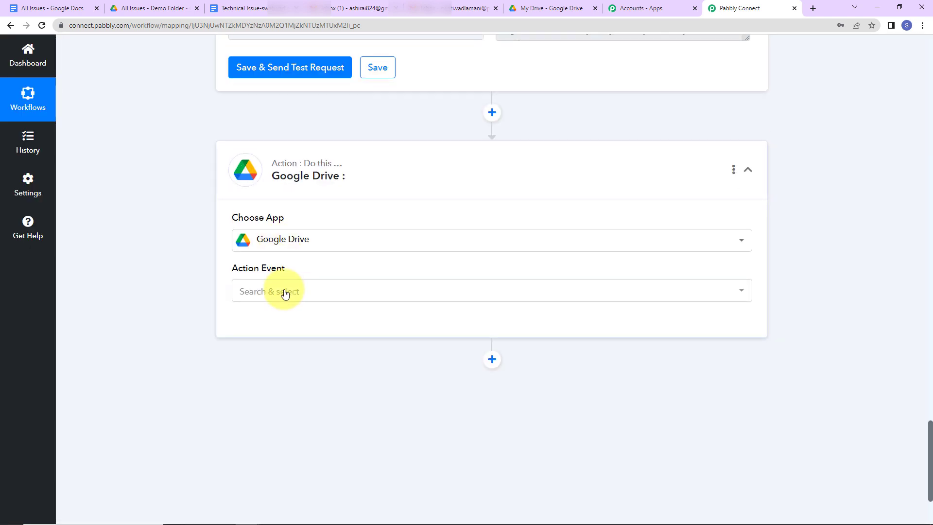
Set the new Google Drive step's action event to Share a File With Anyone.
click(284, 292)
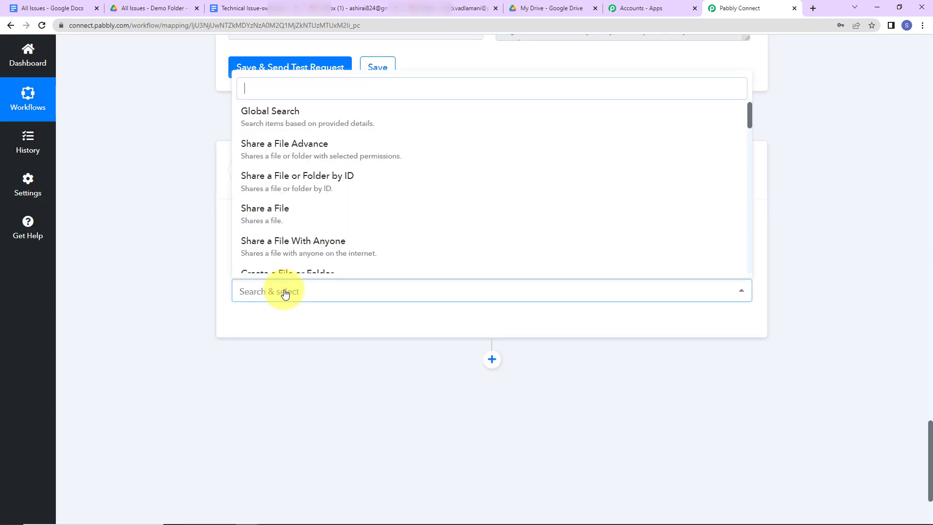
scroll(306, 194, down, 3)
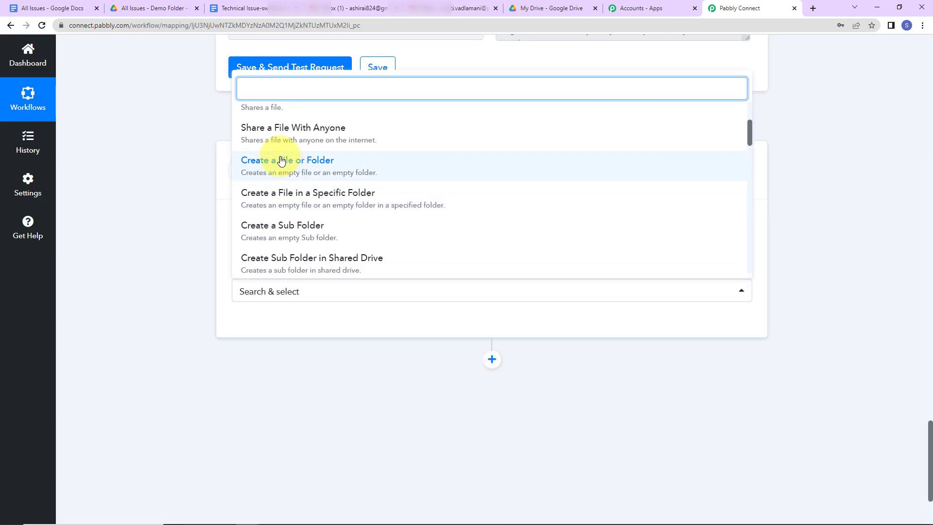
click(280, 140)
Connect the Share a File With Anyone step through a new Google Drive connection, authorizing access with the Google account.
click(265, 322)
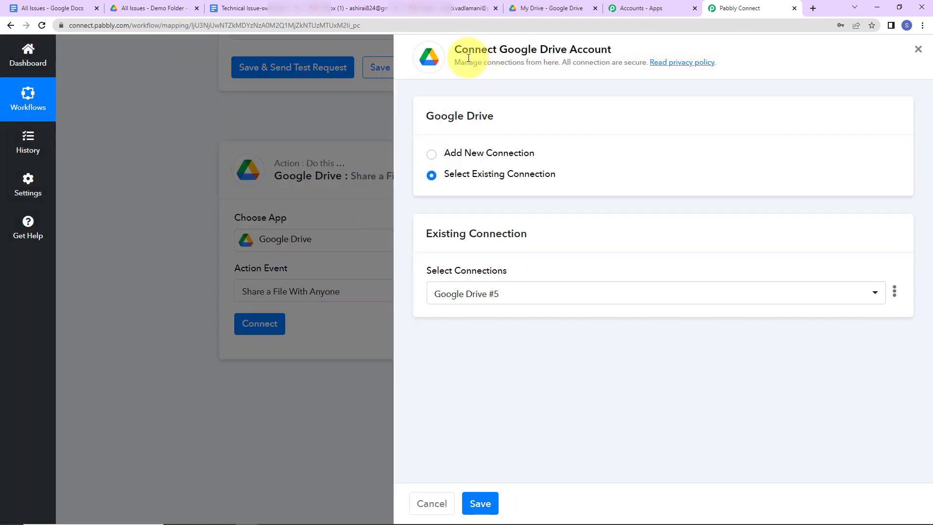
click(461, 153)
click(480, 287)
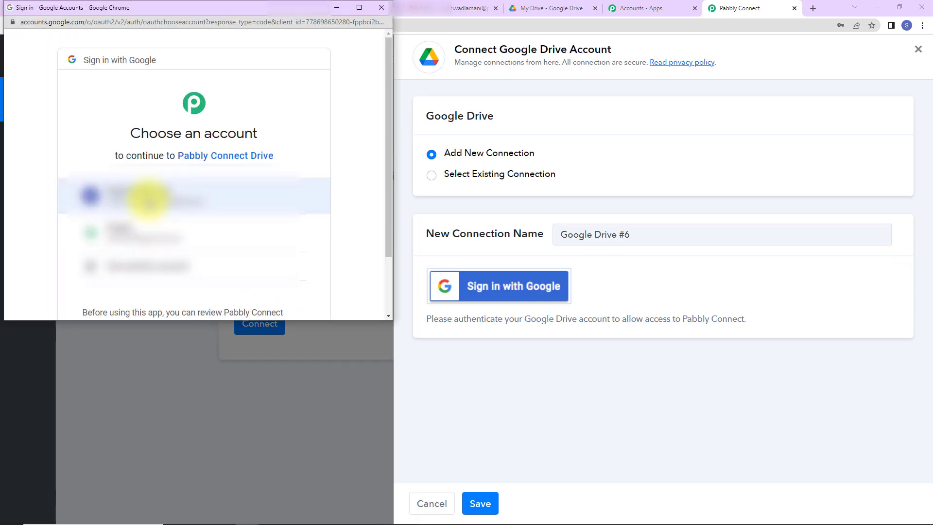
click(148, 199)
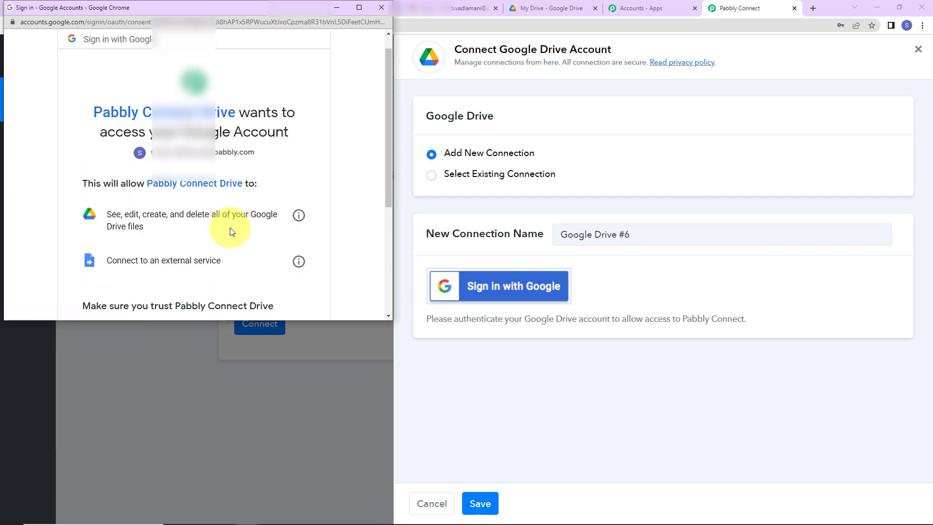
scroll(230, 227, down, 5)
click(235, 229)
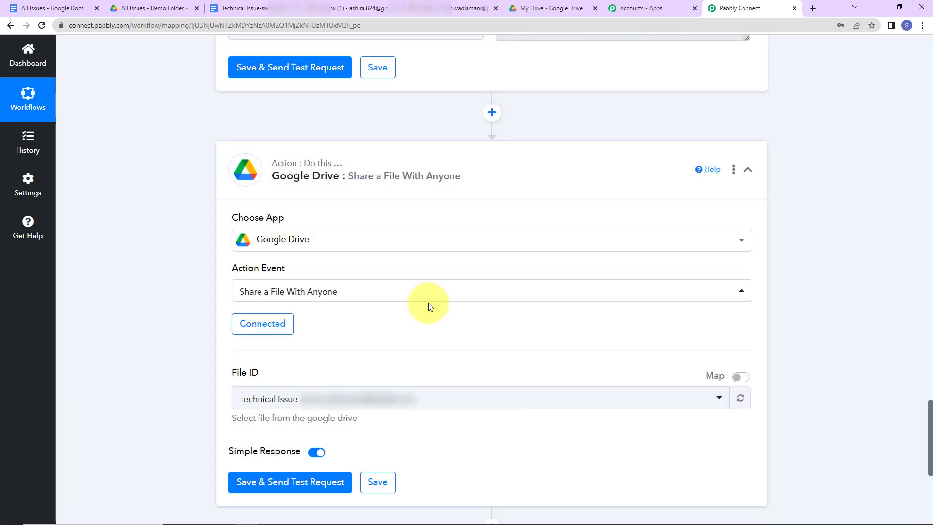
Enable mapping for File ID, replace its value with the Google Docs DocumentId, and save the step with a test request.
scroll(428, 305, down, 2)
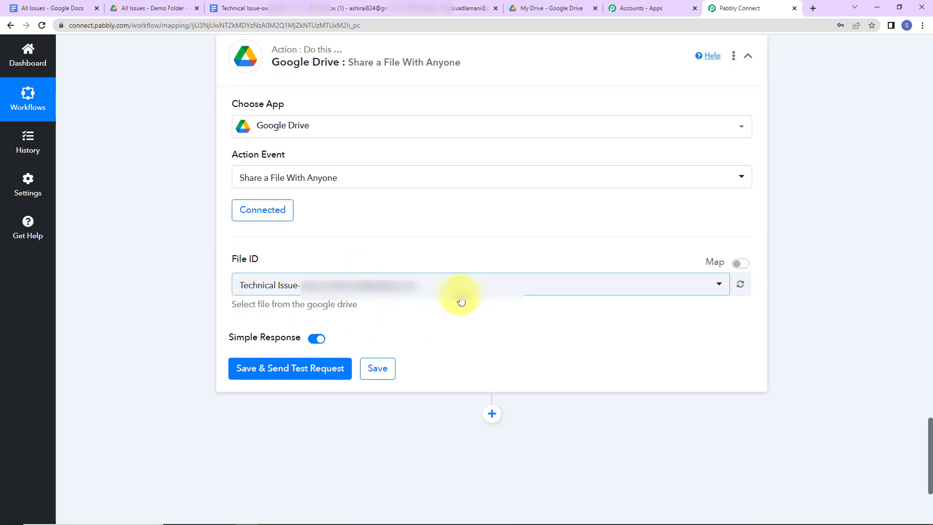
click(741, 263)
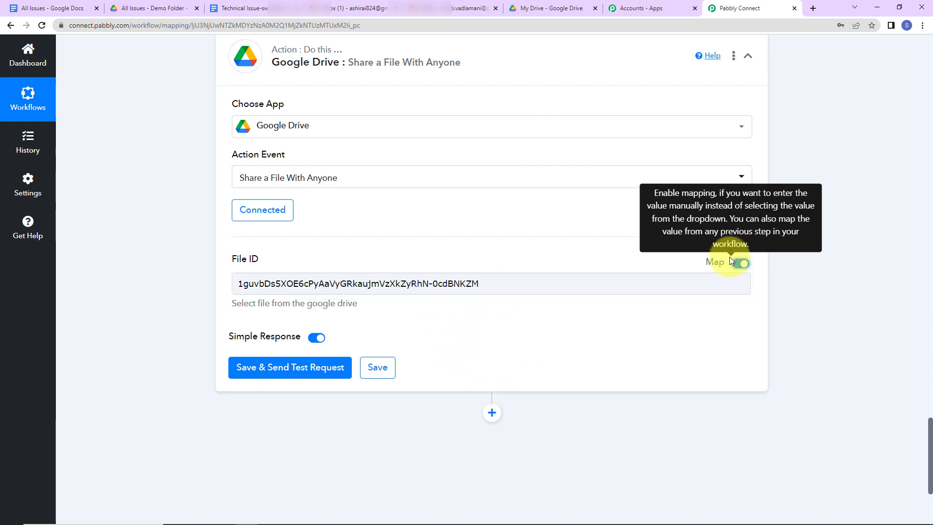
click(552, 291)
key(ctrl+a)
key(BackSpace)
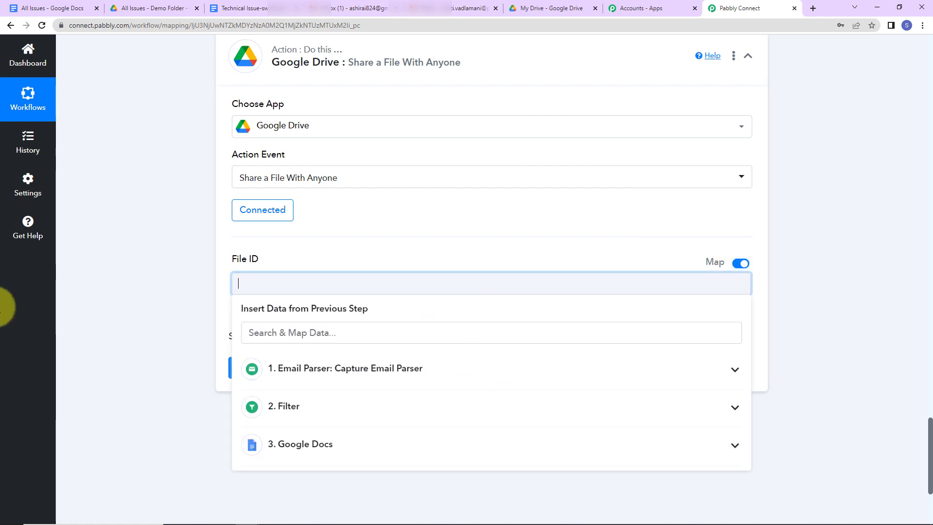
scroll(535, 263, down, 3)
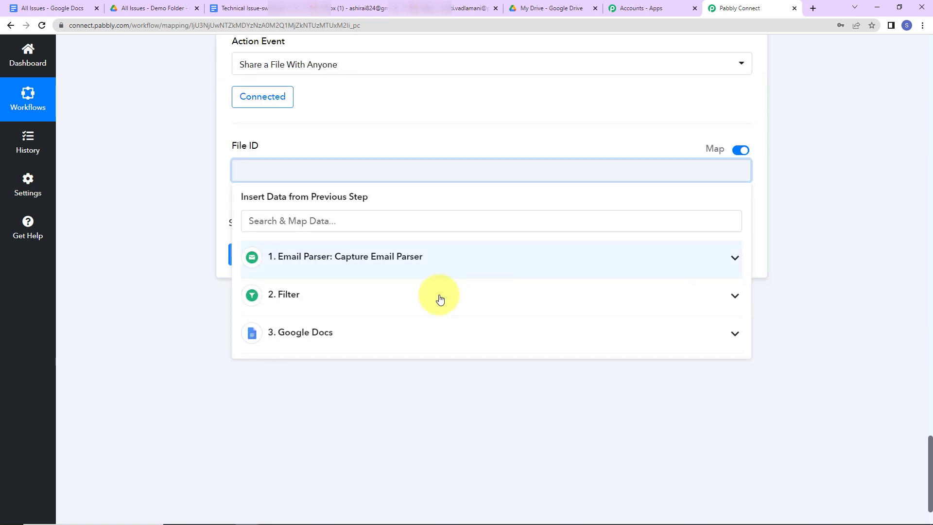
click(313, 331)
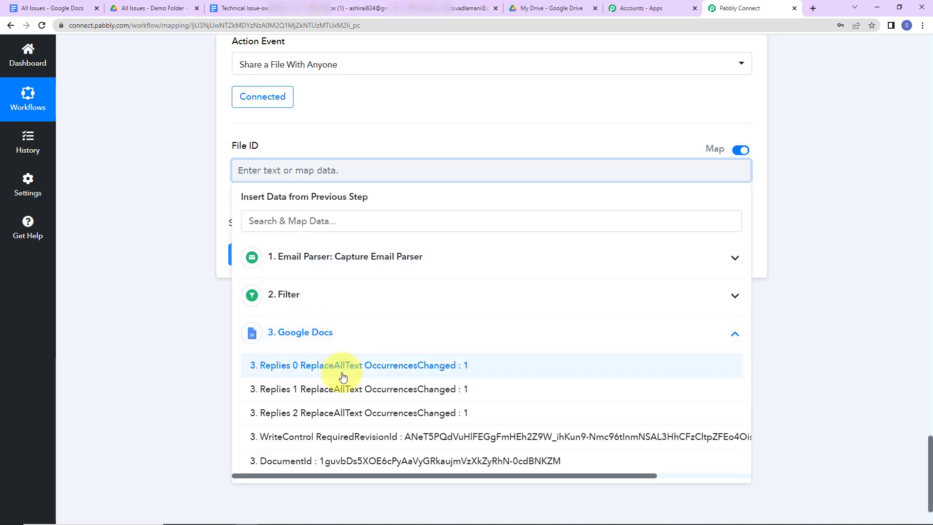
scroll(342, 376, down, 2)
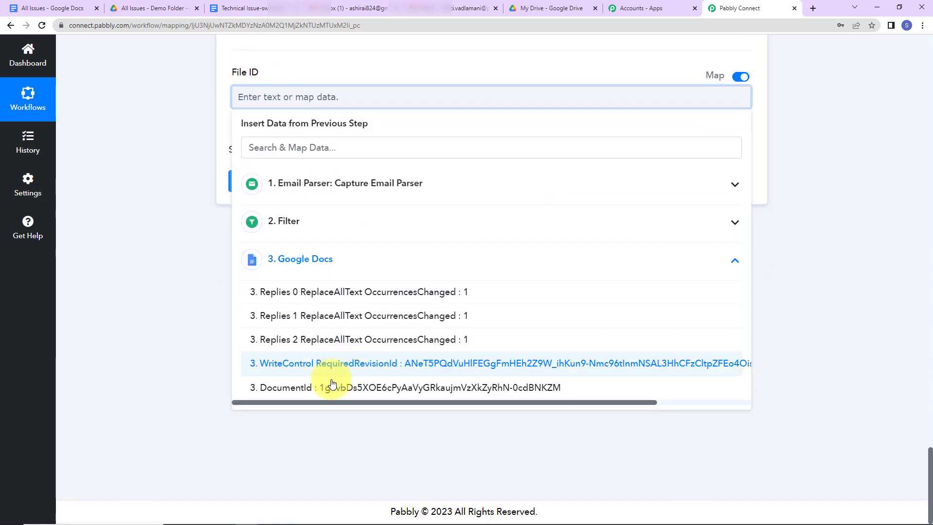
click(295, 387)
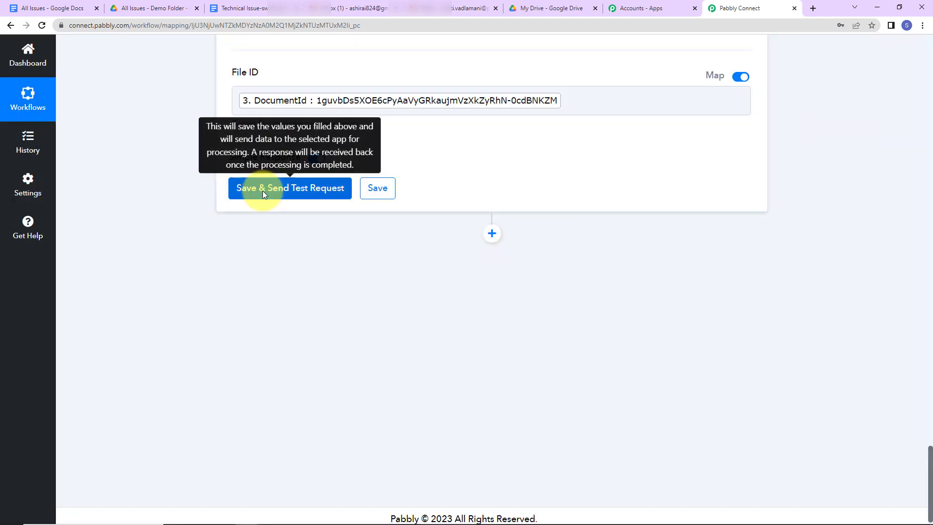
click(262, 191)
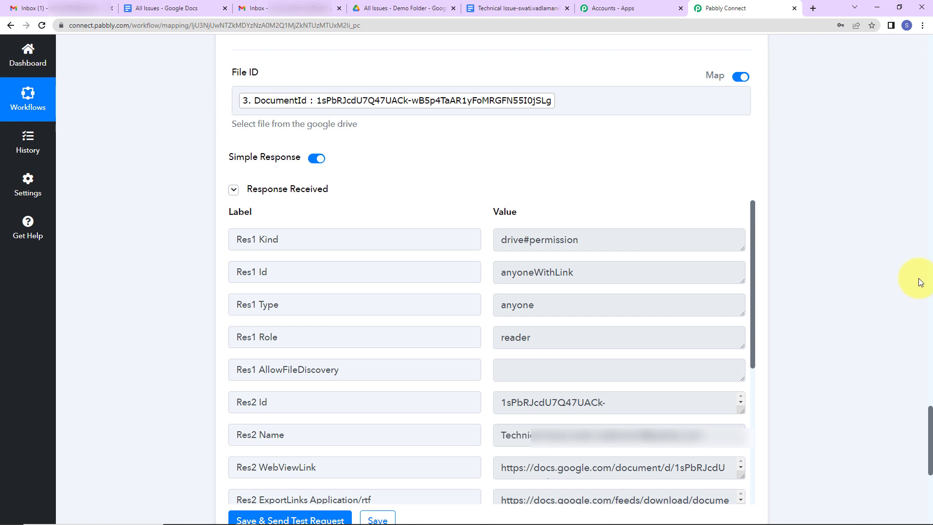
Add another action step after the file-sharing step and choose Google Drive as its app.
scroll(878, 276, down, 5)
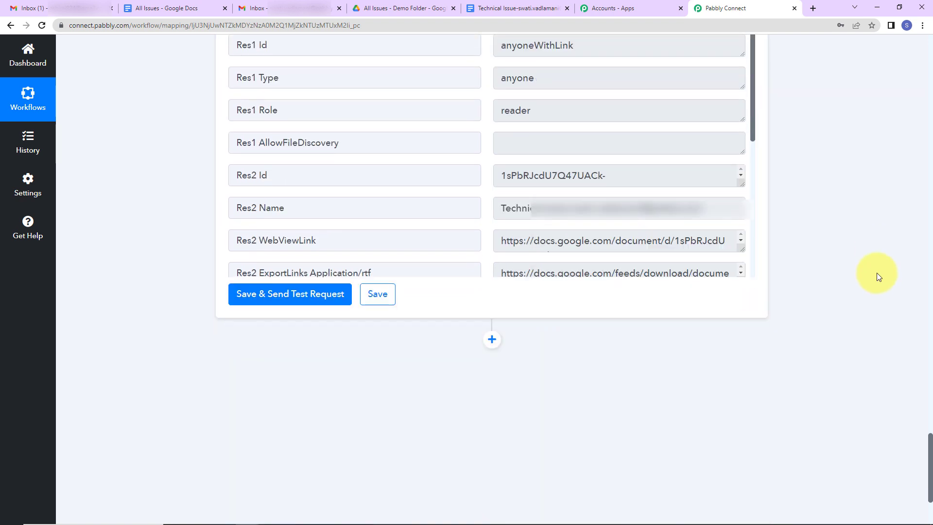
scroll(876, 272, down, 2)
click(494, 226)
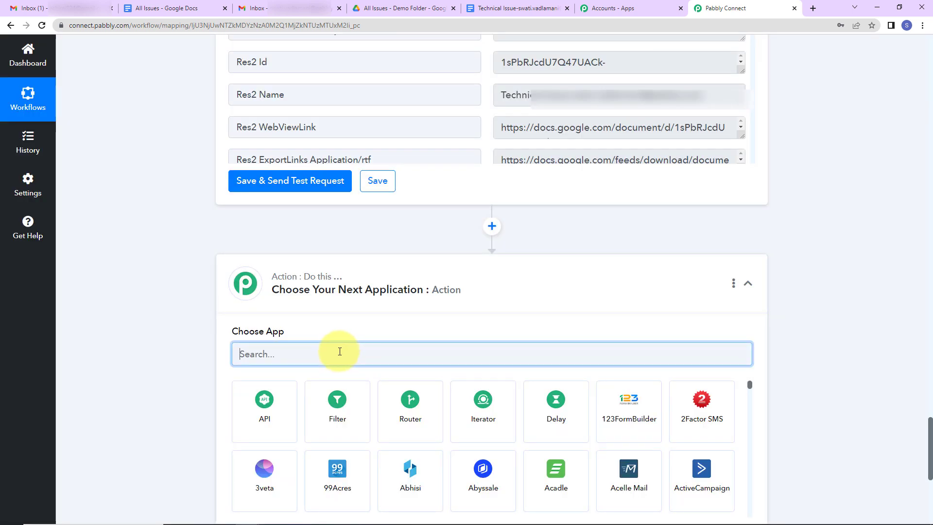
text(google)
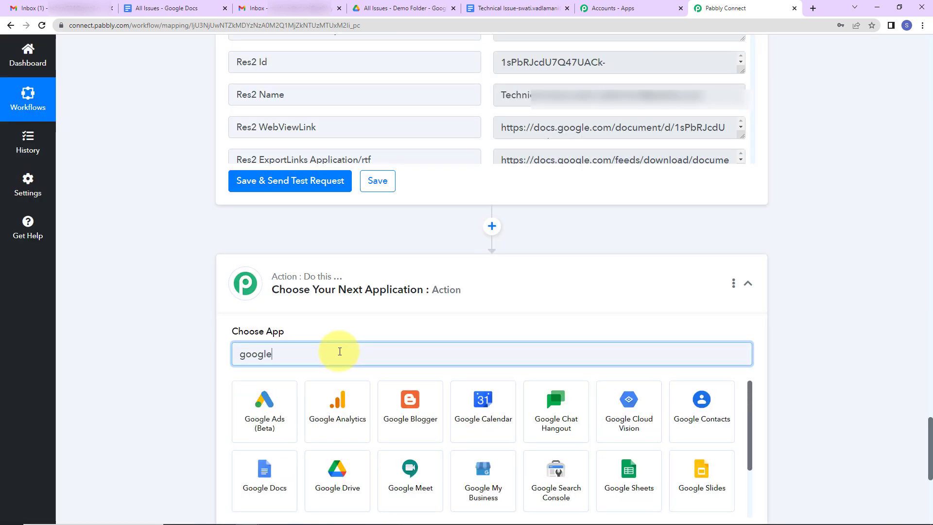
click(350, 464)
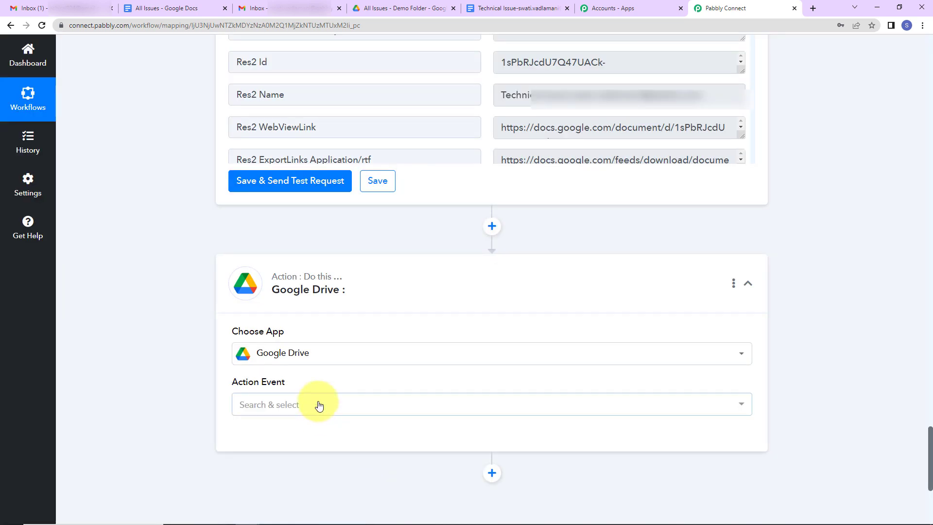
Set the new step's action event to Upload a File and connect it with the existing Google Drive #7 connection.
click(319, 404)
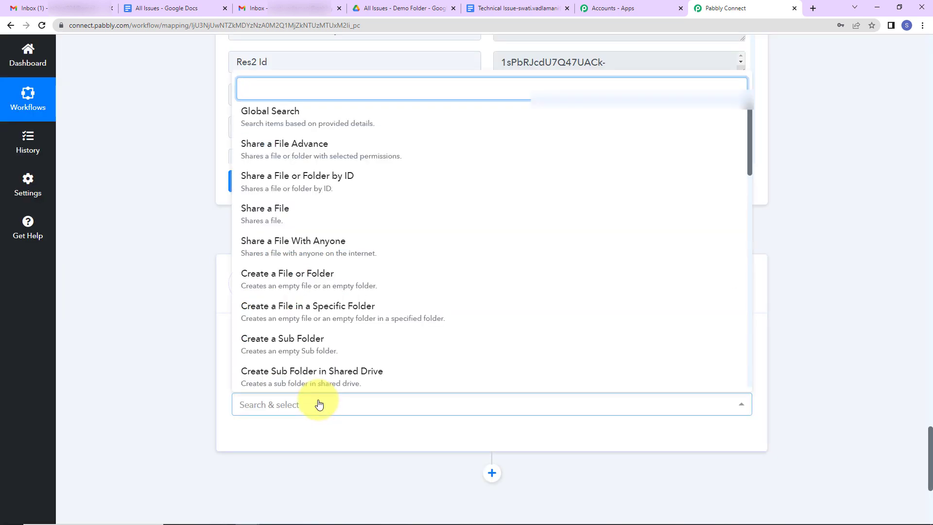
scroll(287, 316, down, 5)
click(282, 311)
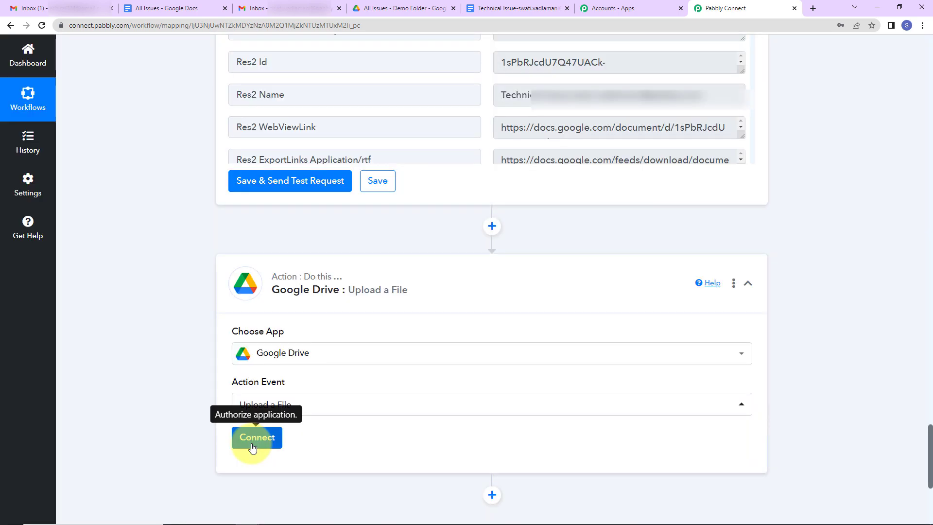
click(252, 447)
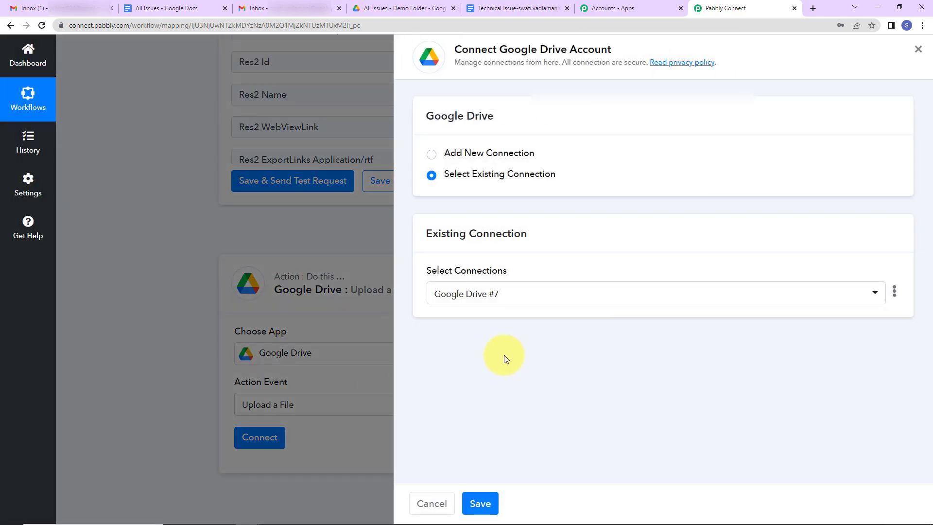
click(487, 504)
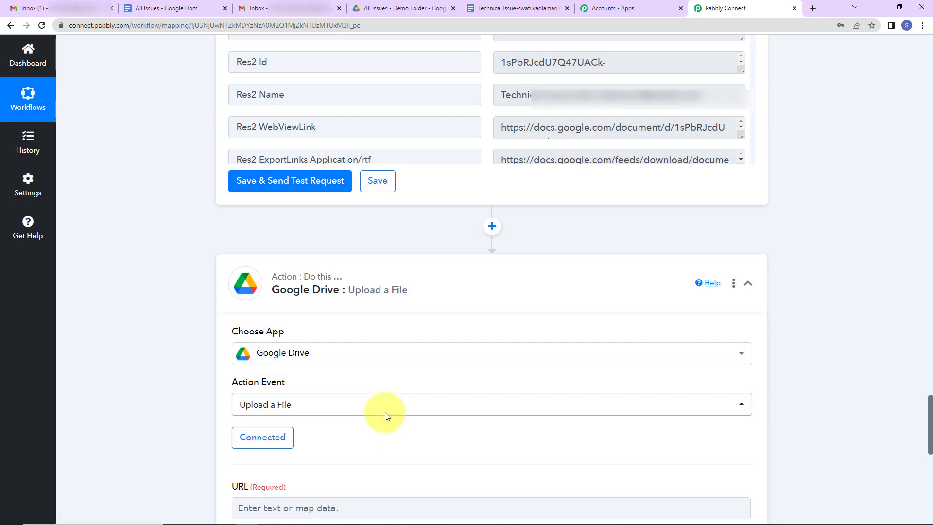
Map the upload step's URL to Res2 ExportLinks Application/pdf from the preceding Google Drive step.
scroll(386, 416, down, 7)
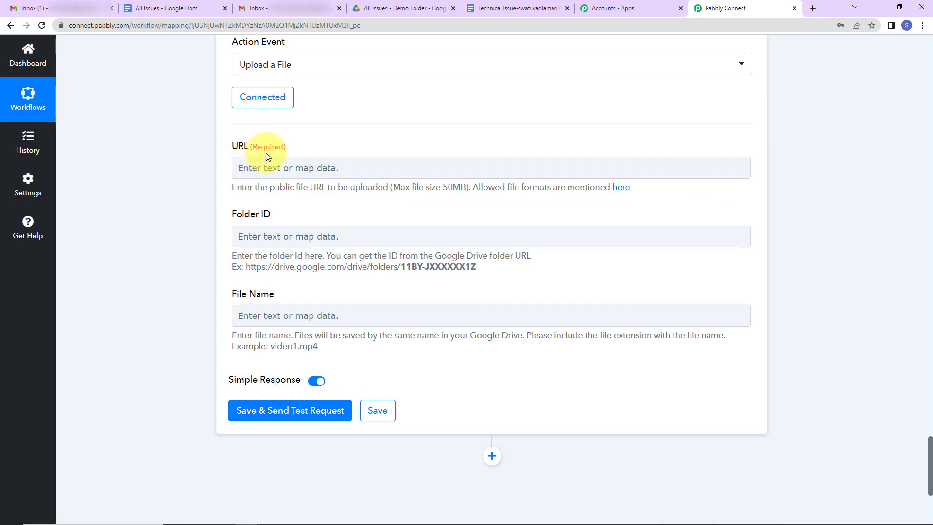
click(266, 168)
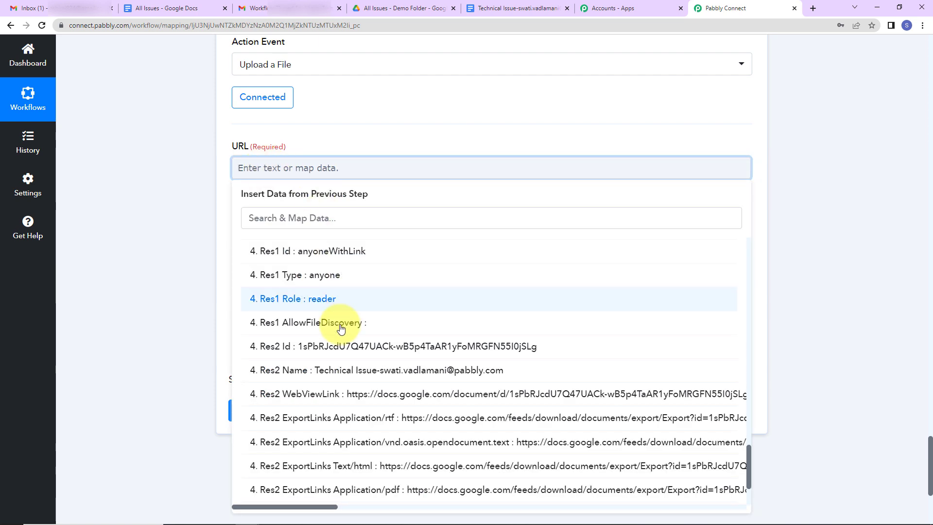
scroll(340, 324, up, 2)
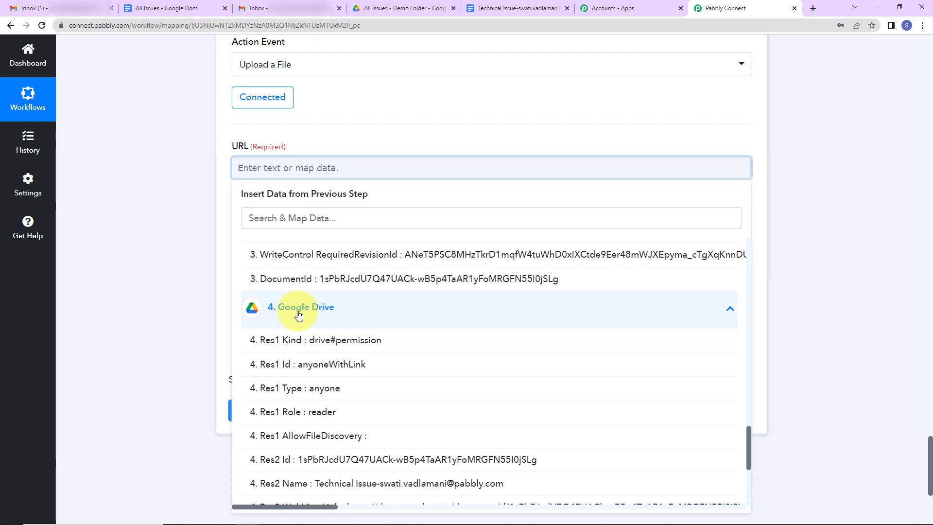
scroll(396, 344, down, 2)
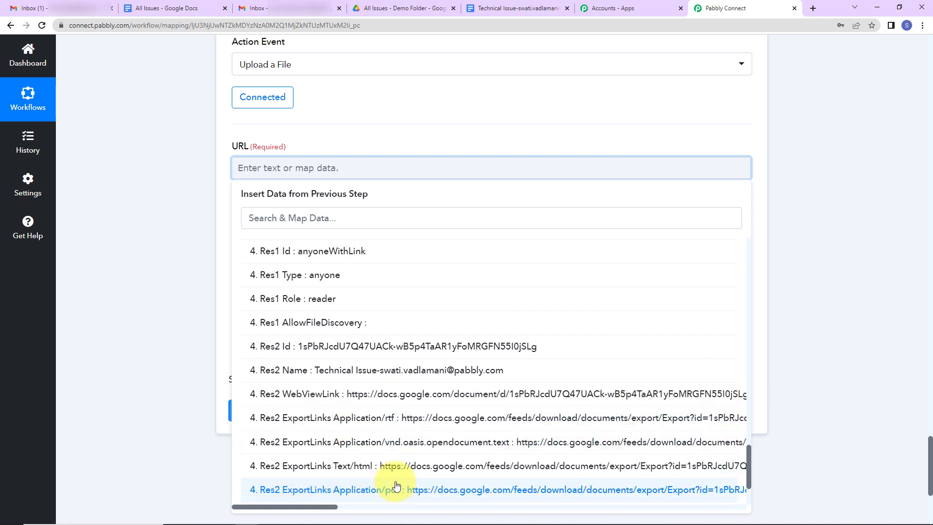
scroll(321, 491, down, 2)
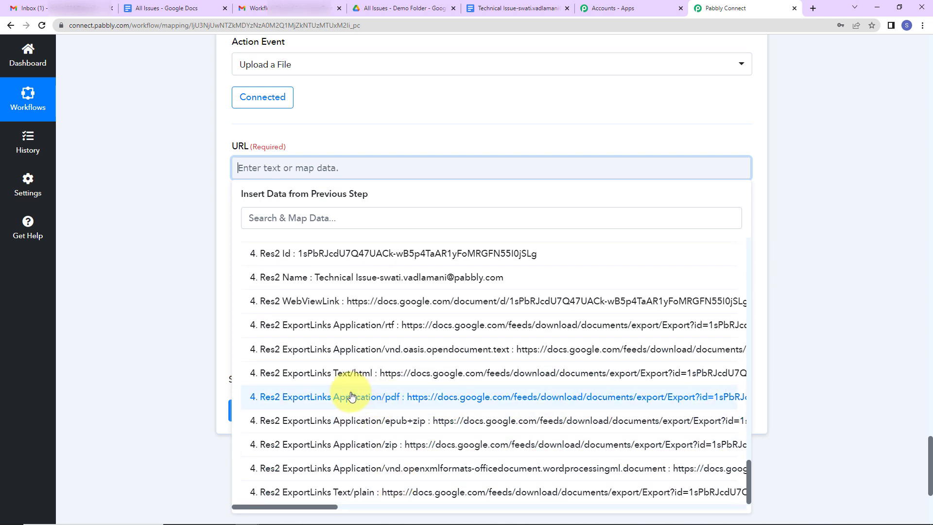
click(351, 396)
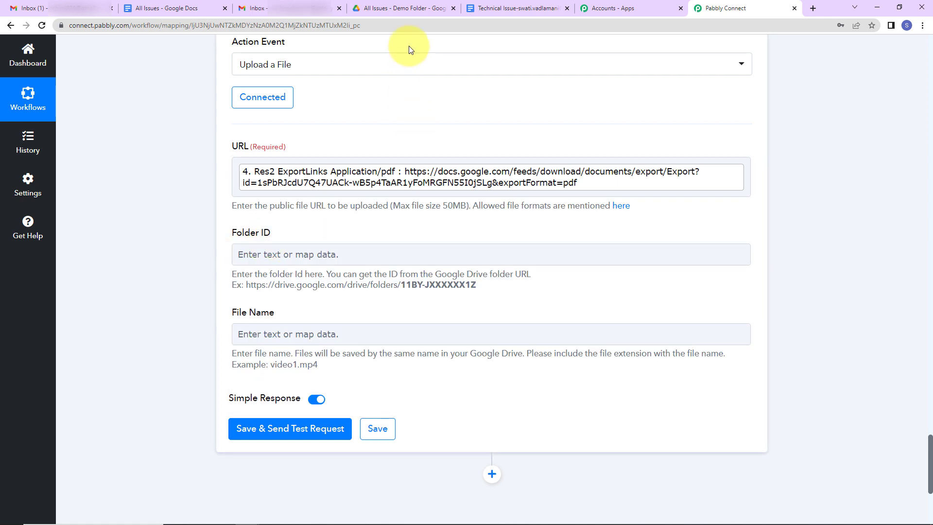
Switch to Google Drive and copy the folder ID of All Issues - Demo Folder from its web address.
click(399, 7)
click(178, 25)
click(180, 25)
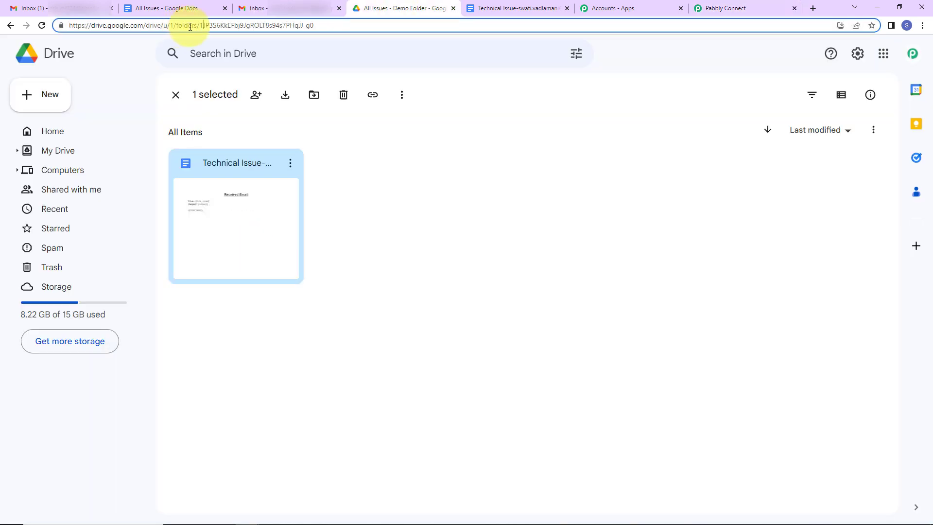
drag(202, 26, 315, 25)
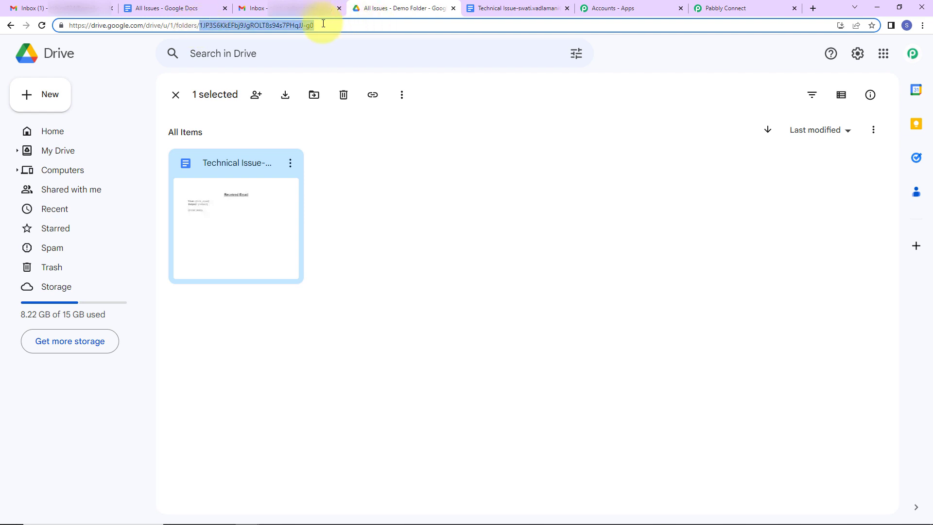
right_click(311, 26)
click(335, 78)
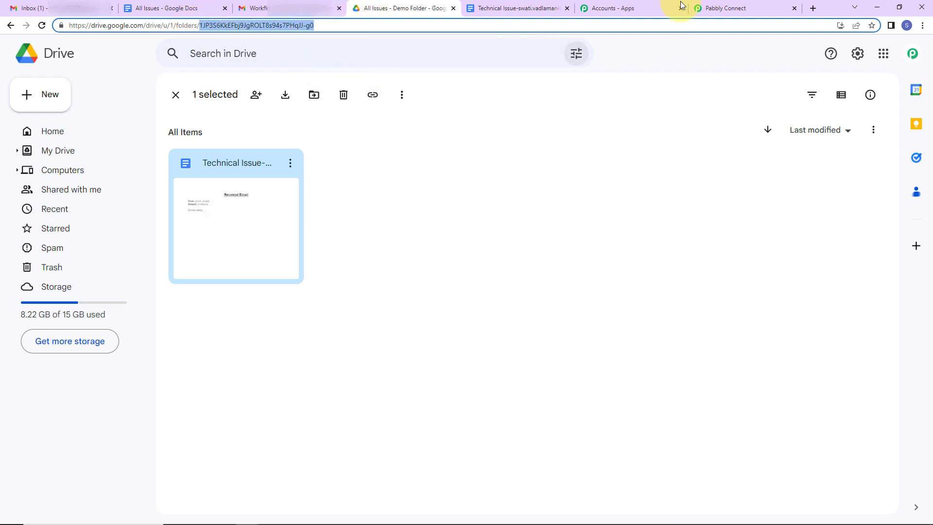
Return to Pabbly Connect and paste the copied folder ID into the upload step's Folder ID.
click(726, 8)
click(251, 255)
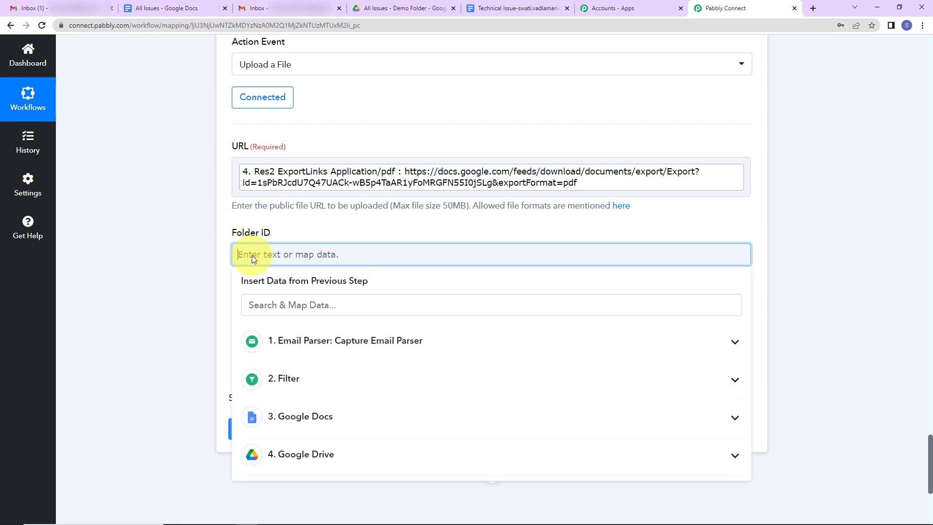
key(ctrl+v)
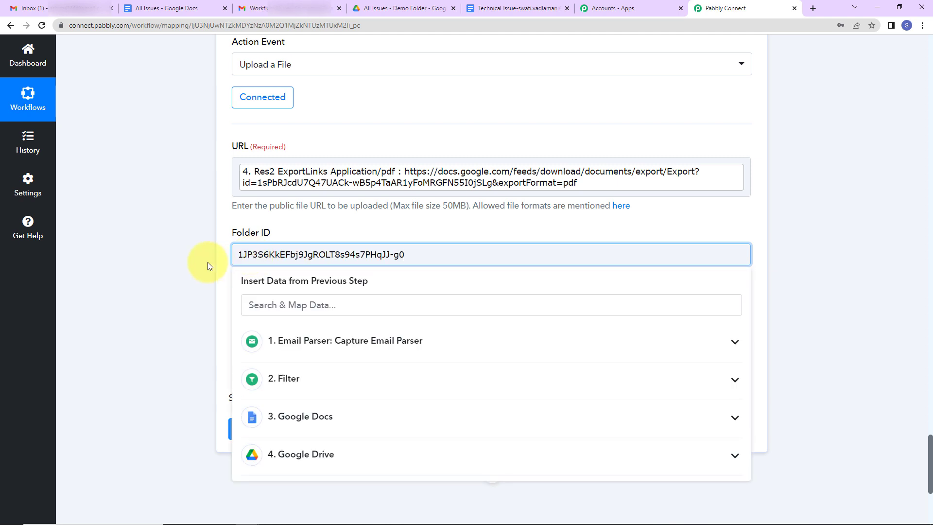
click(191, 243)
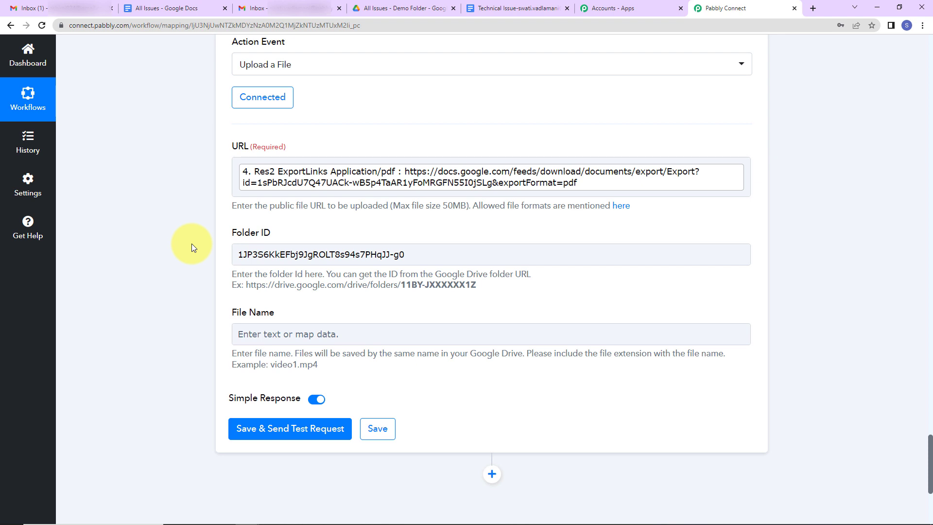
Map the upload step's File Name to the email parser's Subject and From 0 Address, separated by a hyphen.
click(266, 332)
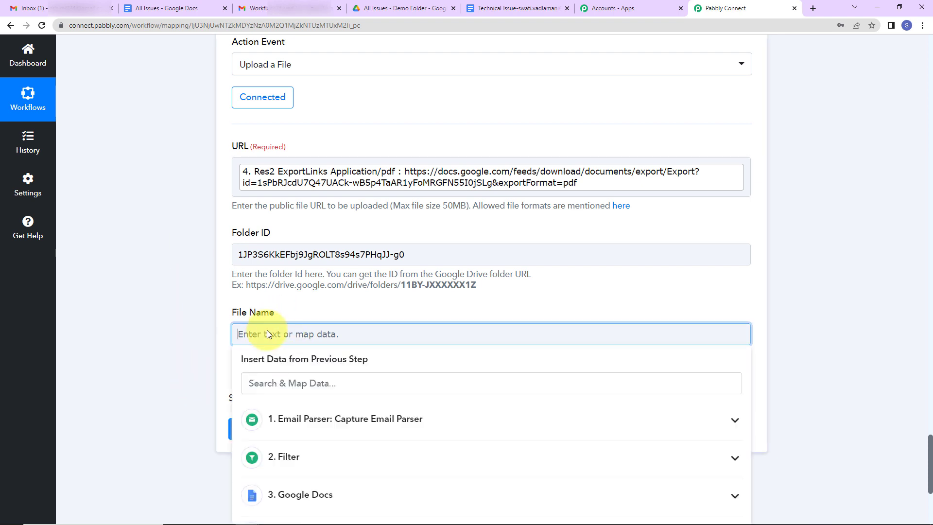
scroll(400, 304, down, 2)
click(376, 306)
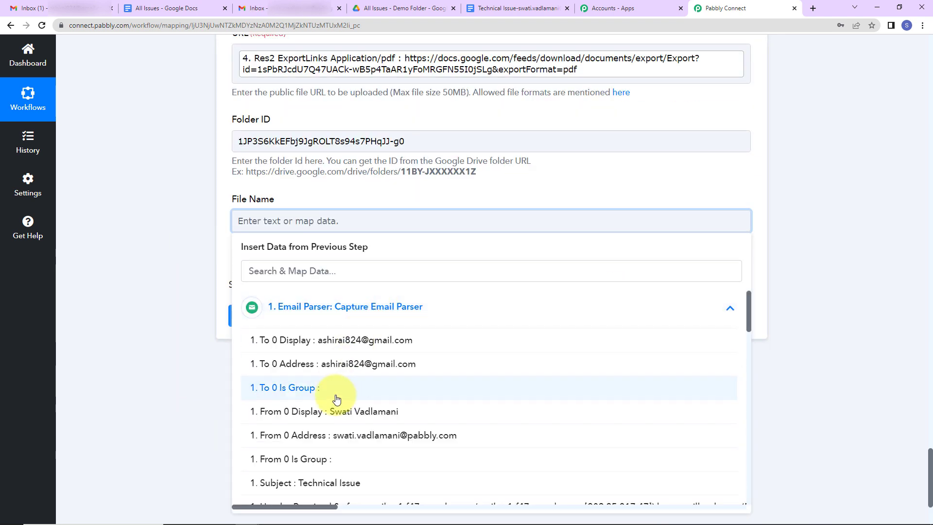
scroll(336, 399, down, 2)
click(323, 378)
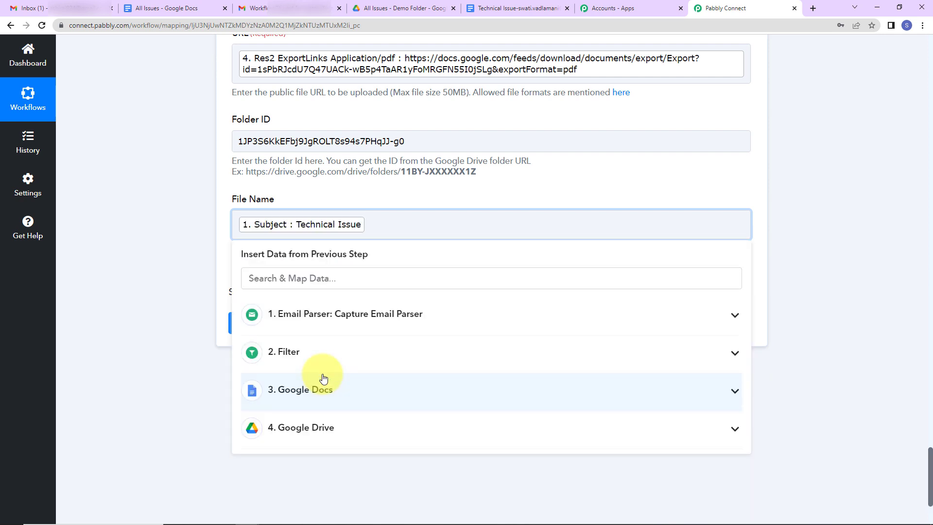
click(291, 315)
click(305, 447)
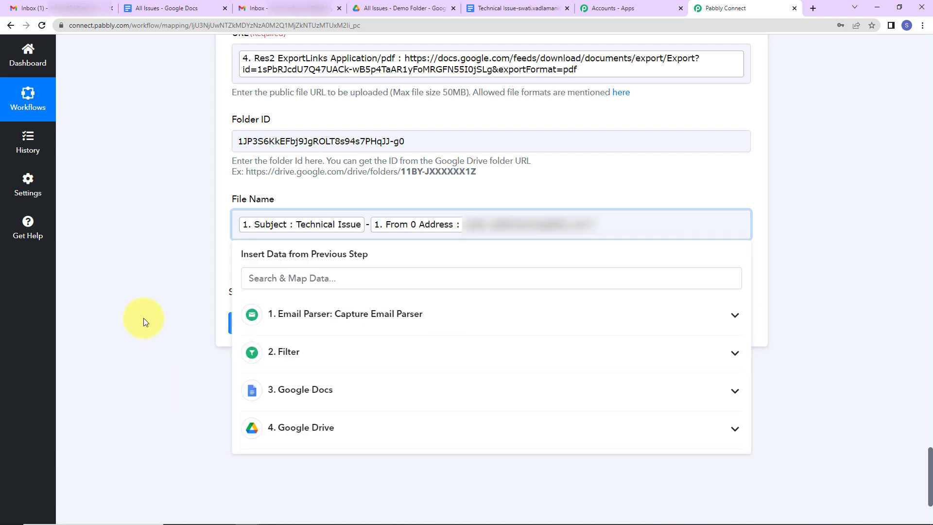
click(144, 321)
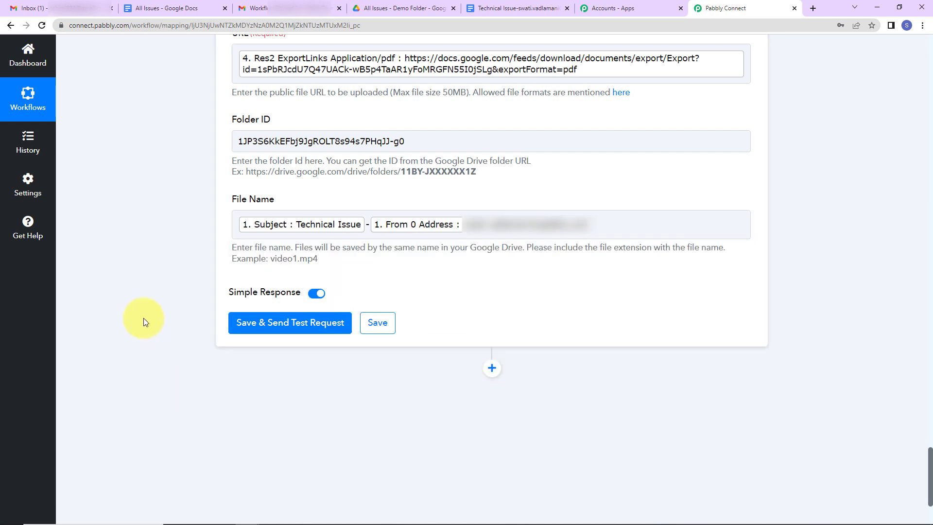
Save the upload step with a test request, and open the uploaded Technical Issue PDF in Google Drive.
click(304, 323)
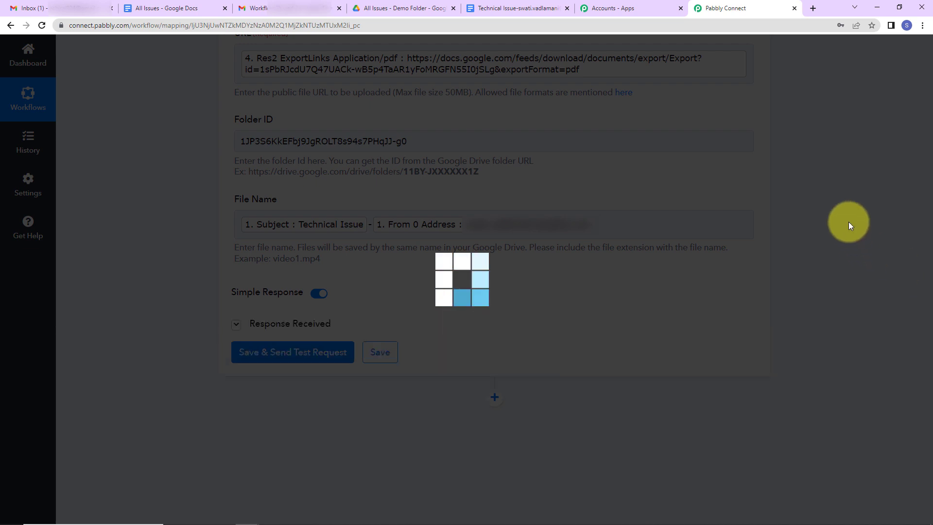
scroll(848, 222, down, 3)
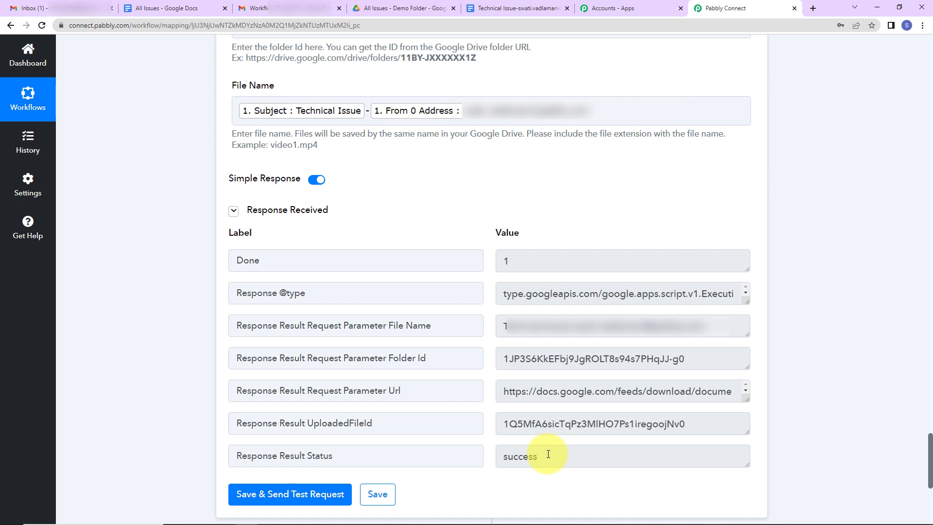
click(383, 11)
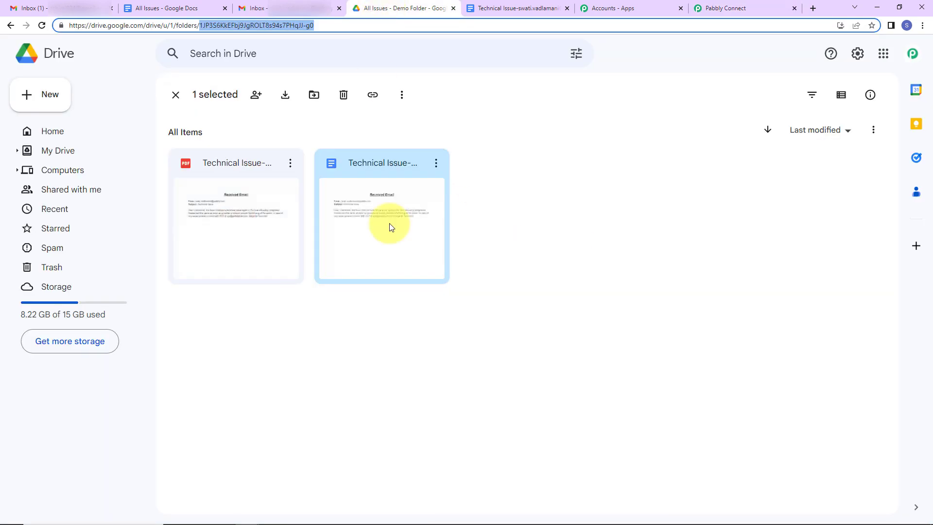
double_click(223, 233)
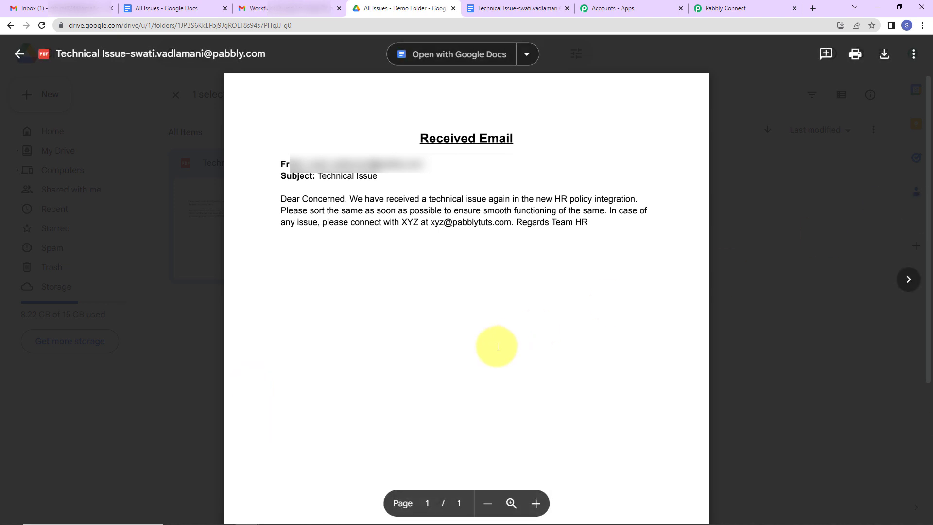
Switch to Gmail and send the recipient an "Internet Issue" email reporting an internet issue in the Marketing Department and asking to check the same.
click(59, 9)
click(107, 98)
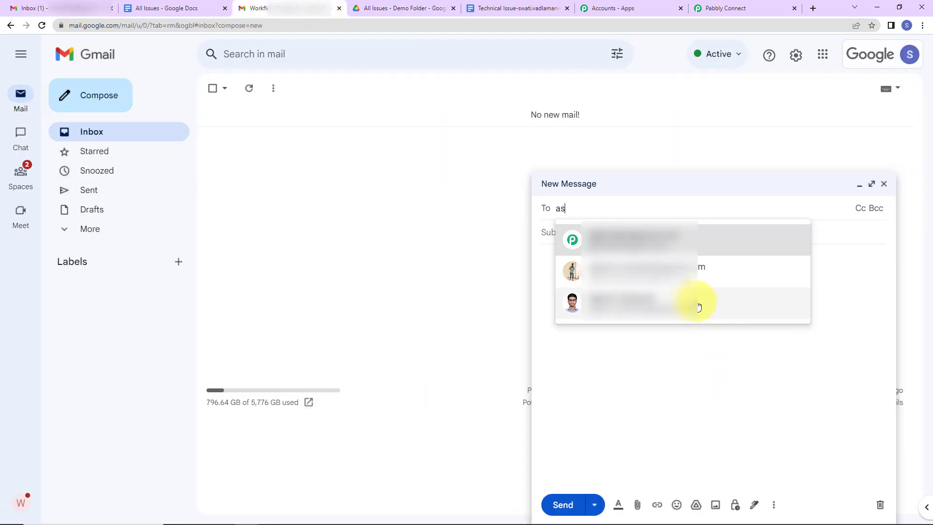
click(683, 246)
click(567, 245)
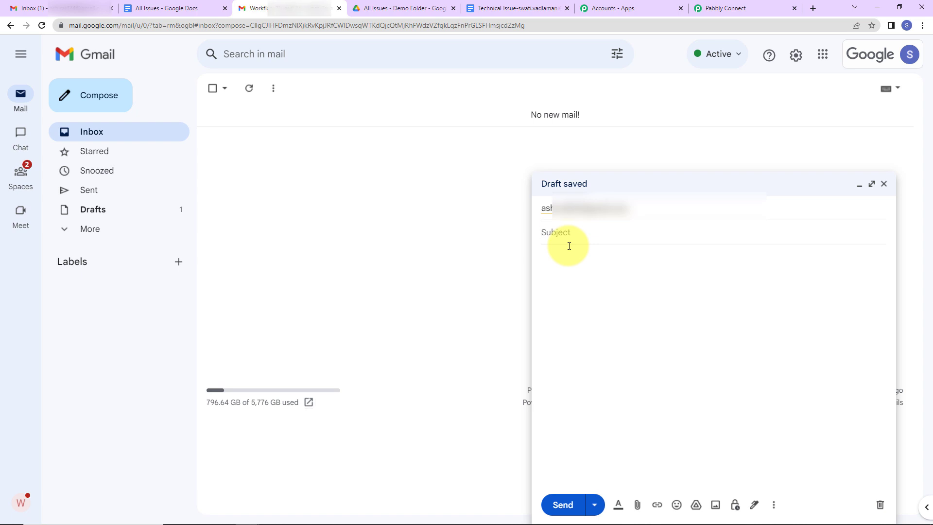
text(Internet Issue)
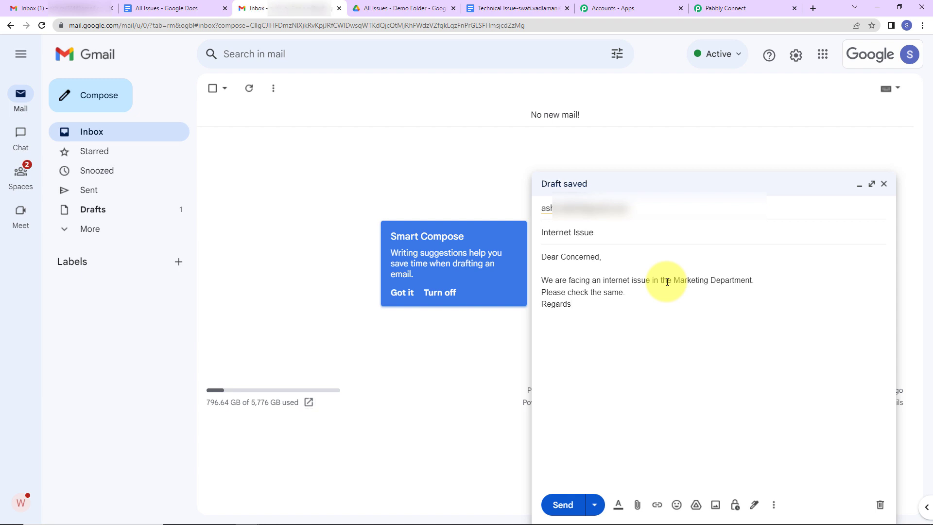
click(562, 504)
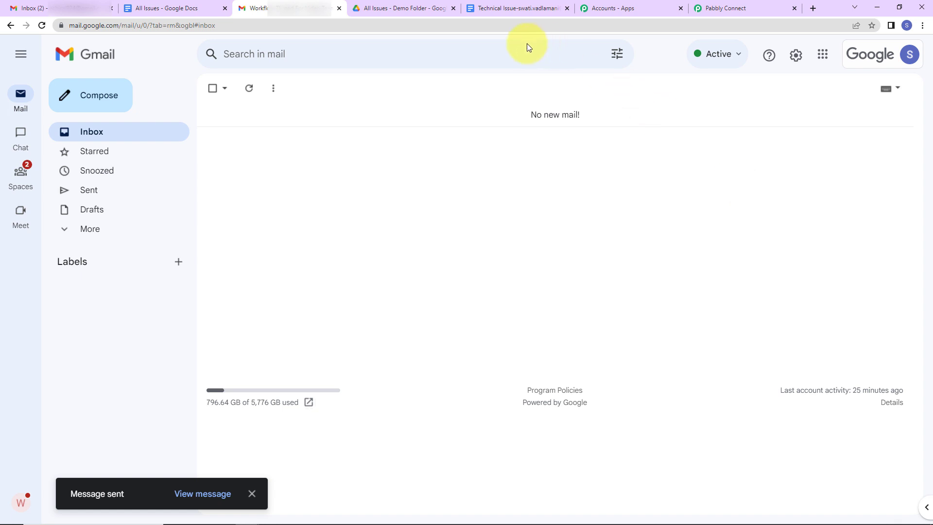
Switch to Google Drive and check the Internet Issue document and its PDF in All Issues - Demo Folder.
click(370, 8)
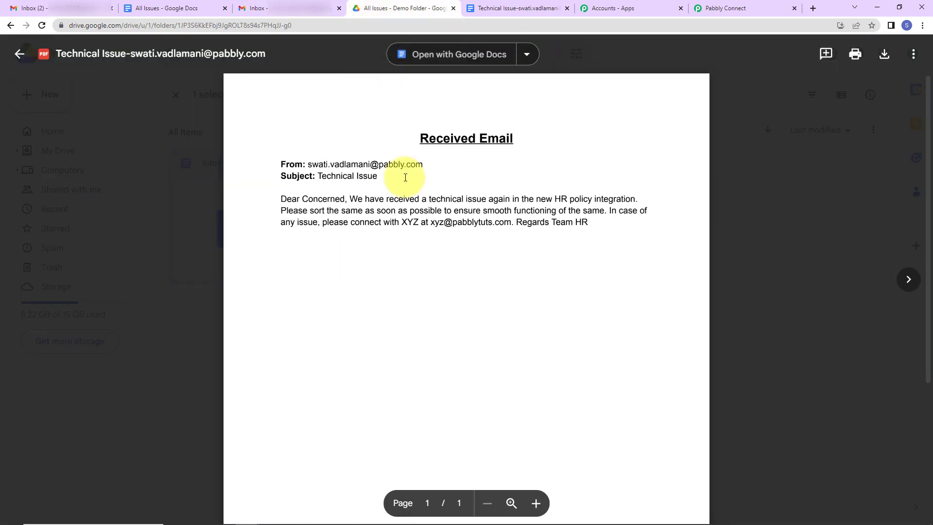
click(20, 54)
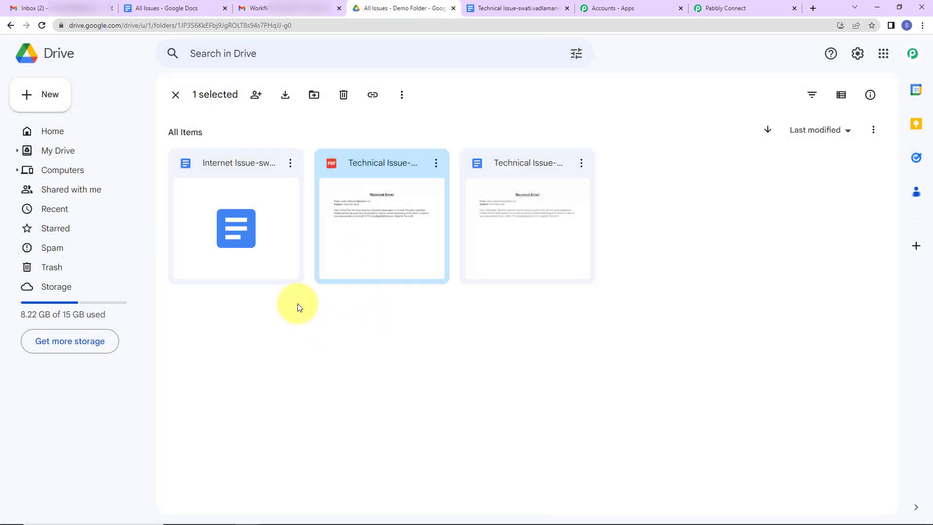
double_click(252, 252)
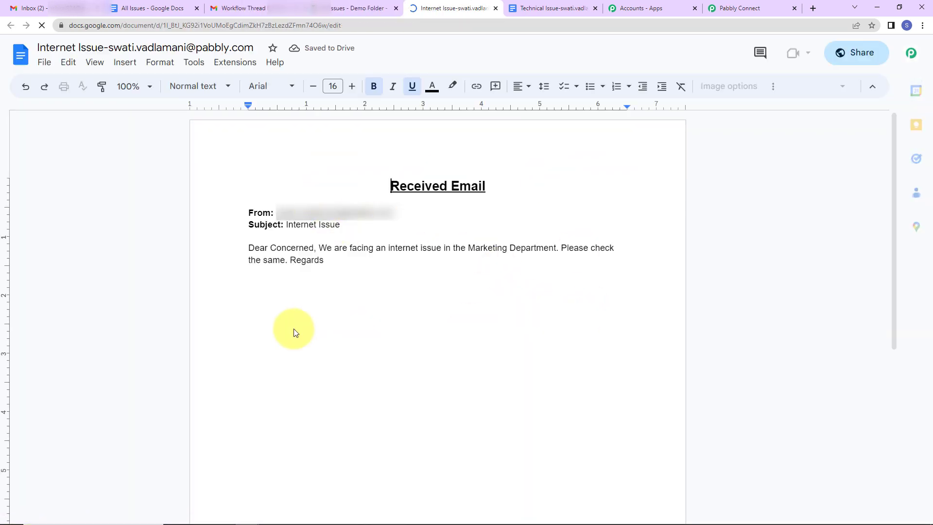
click(368, 8)
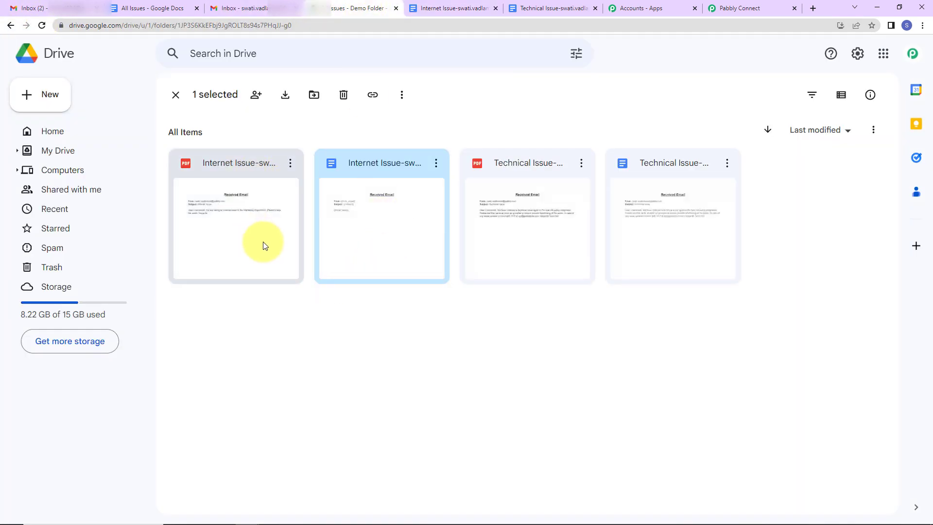
double_click(263, 245)
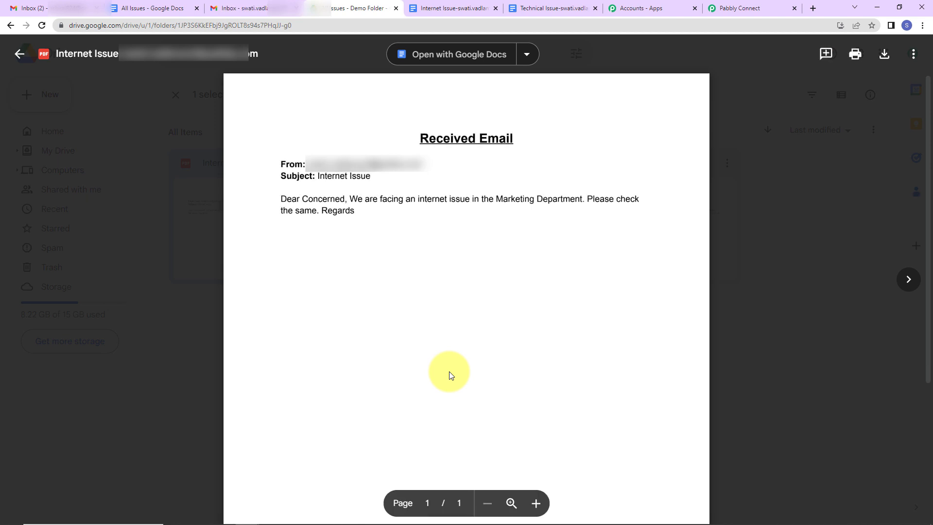
Return to Pabbly Connect and review the Create PDF From the Body of a Mail workflow, collapsing each of its five steps.
click(759, 6)
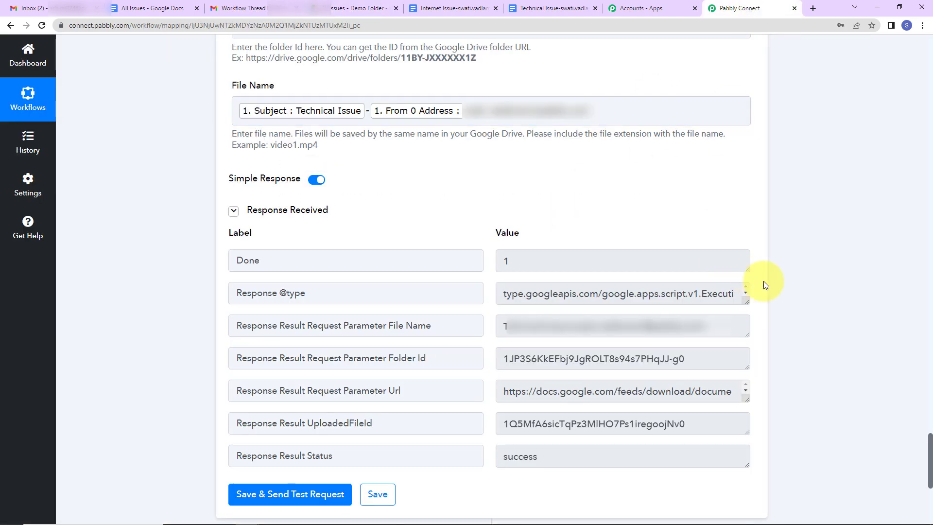
drag(929, 459, 929, 56)
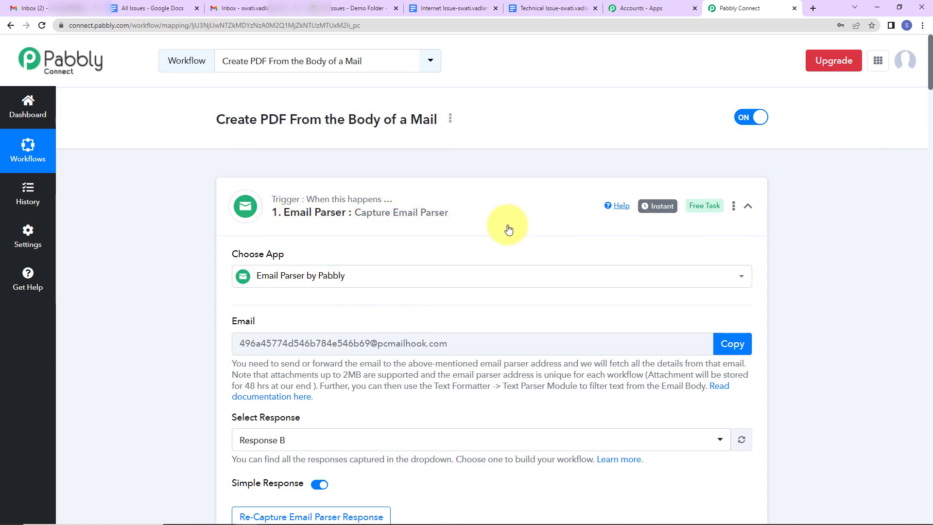
click(748, 207)
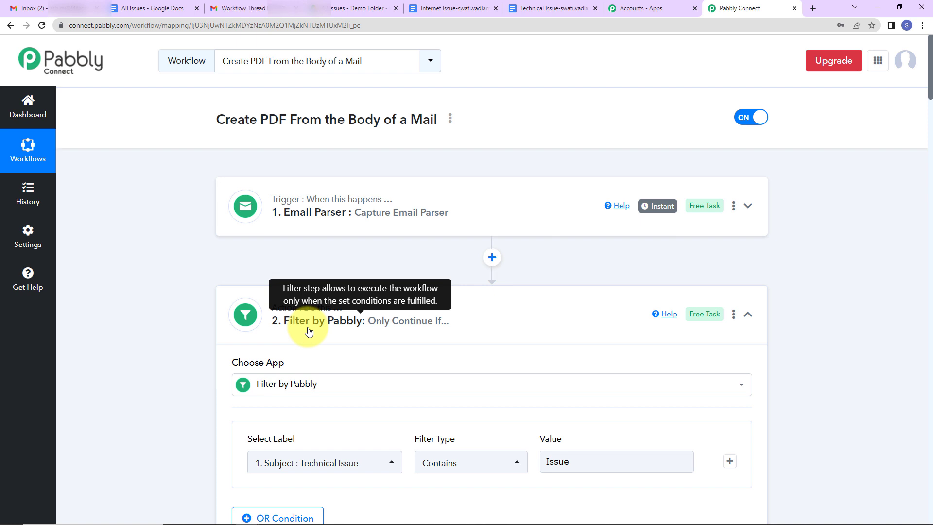
click(754, 321)
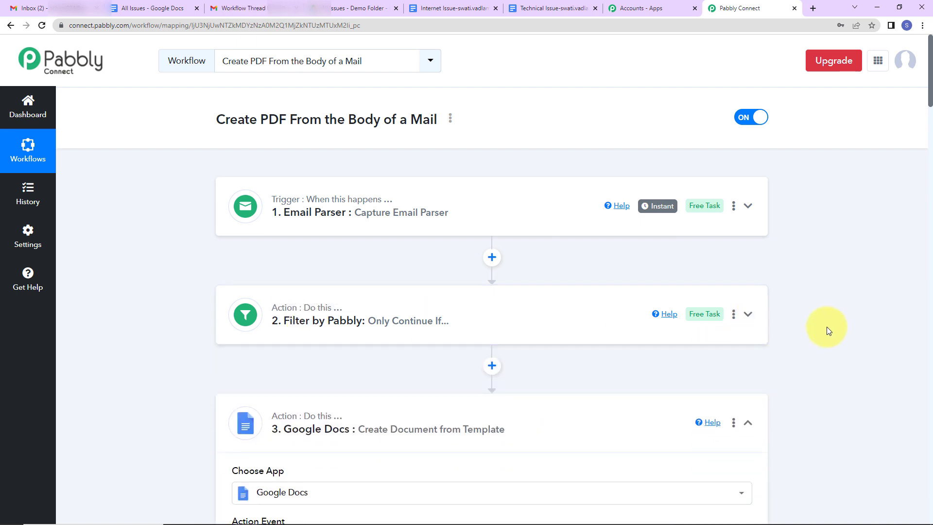
scroll(827, 326, down, 5)
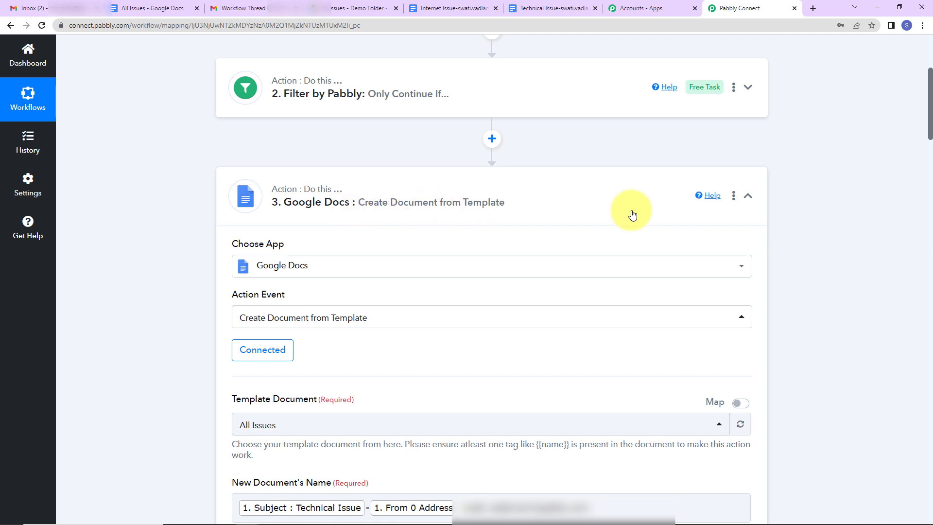
click(748, 195)
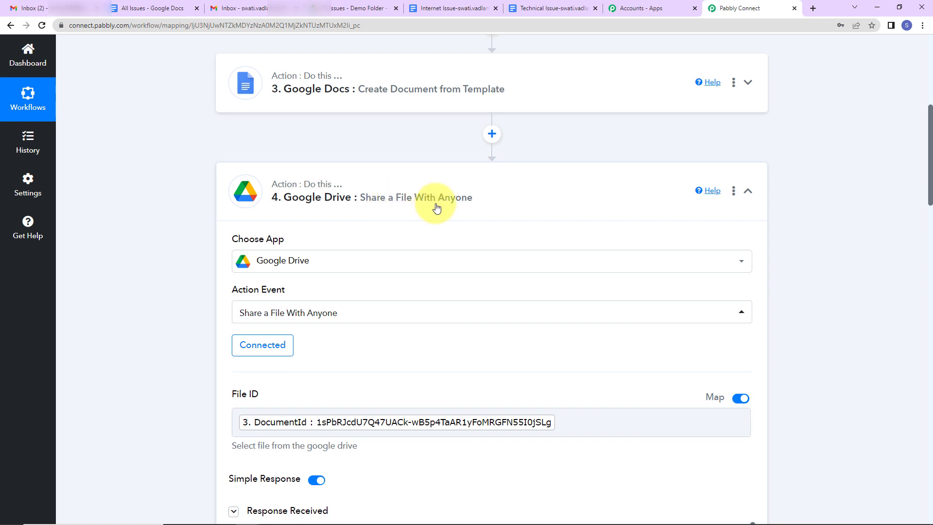
click(747, 192)
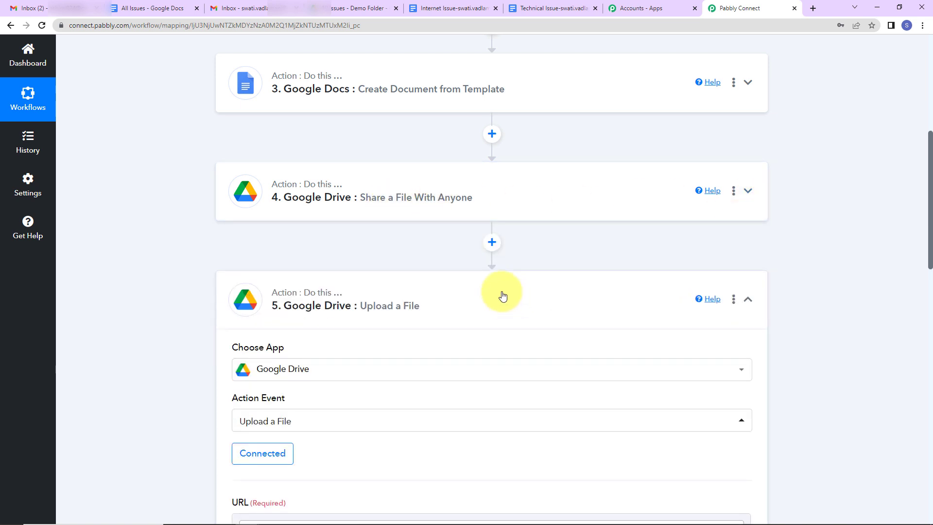
scroll(500, 296, down, 2)
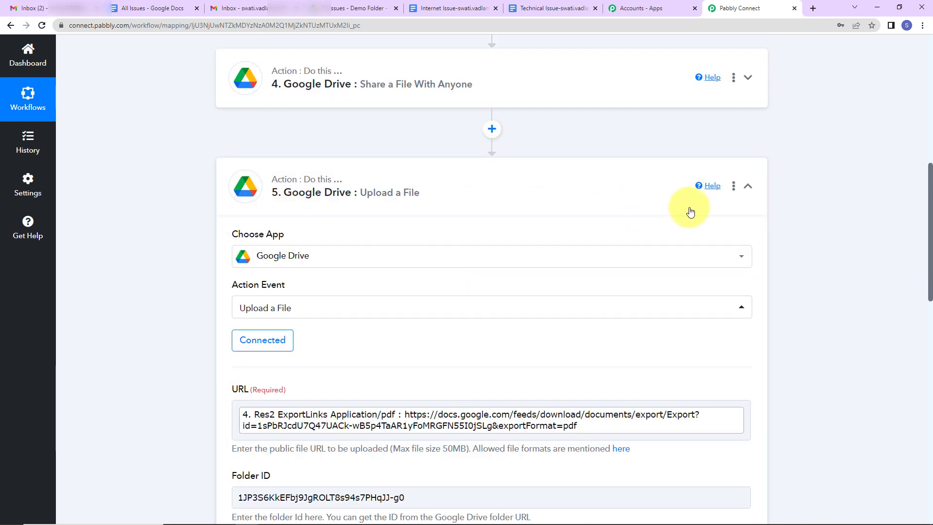
click(748, 187)
scroll(841, 231, up, 6)
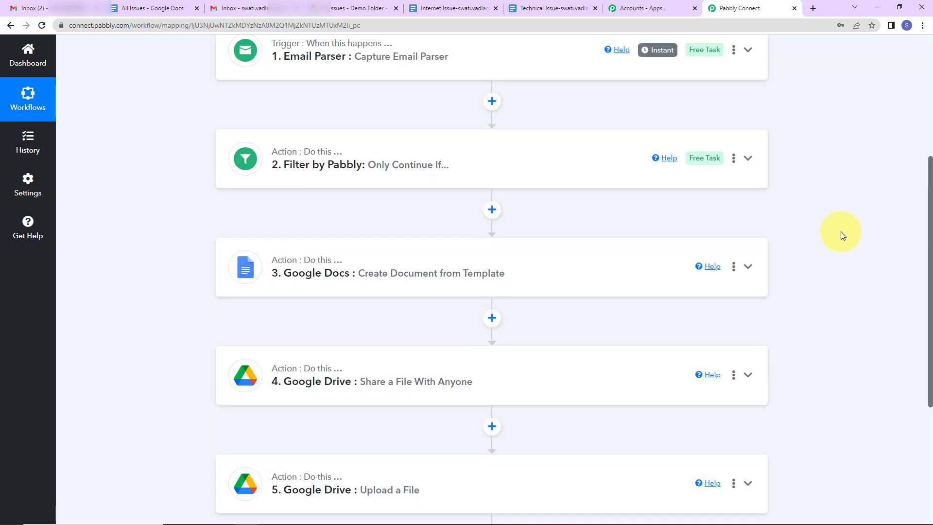
scroll(841, 232, up, 3)
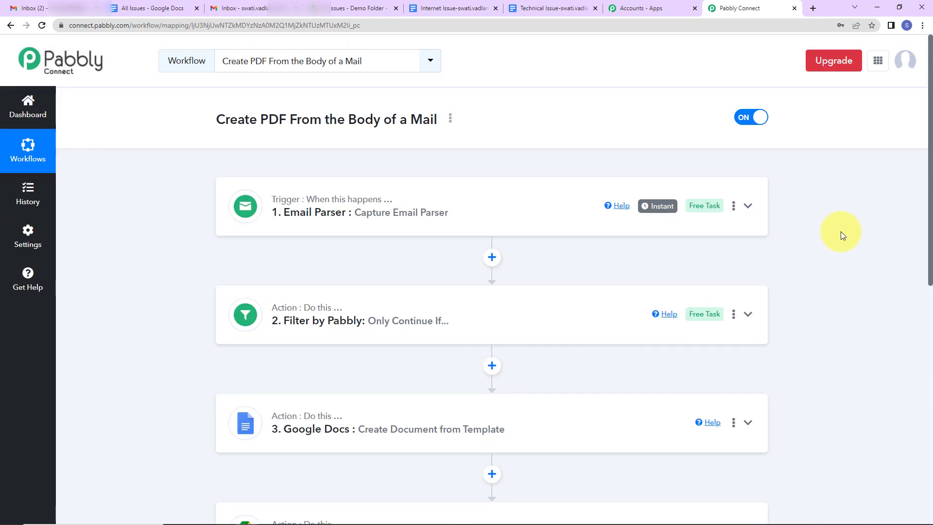